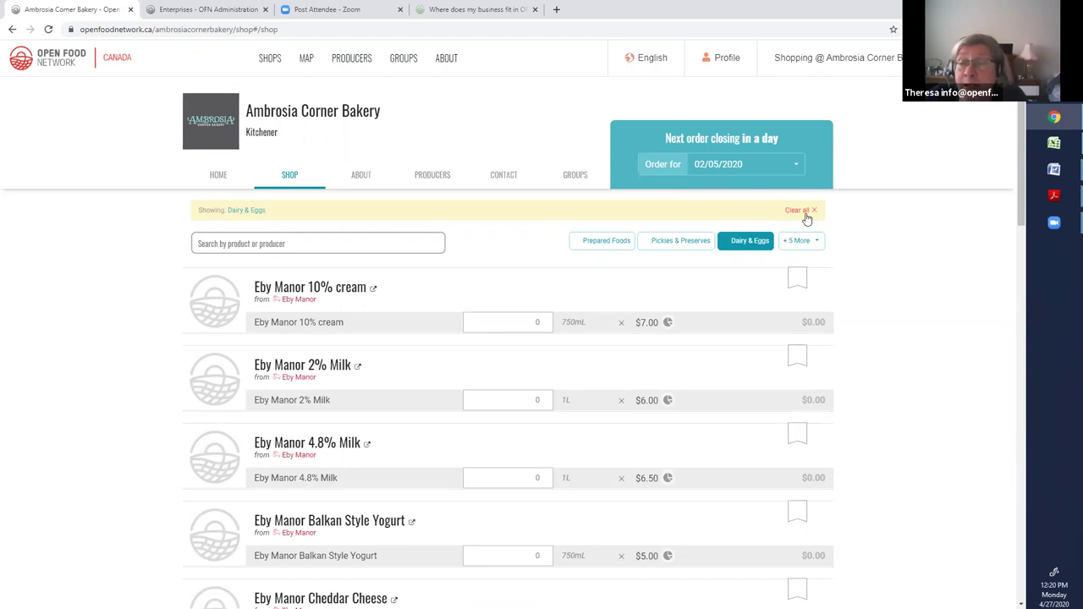
- Clear the Dairy & Eggs filter and search the bakery shop's products for "bag"
click(800, 213)
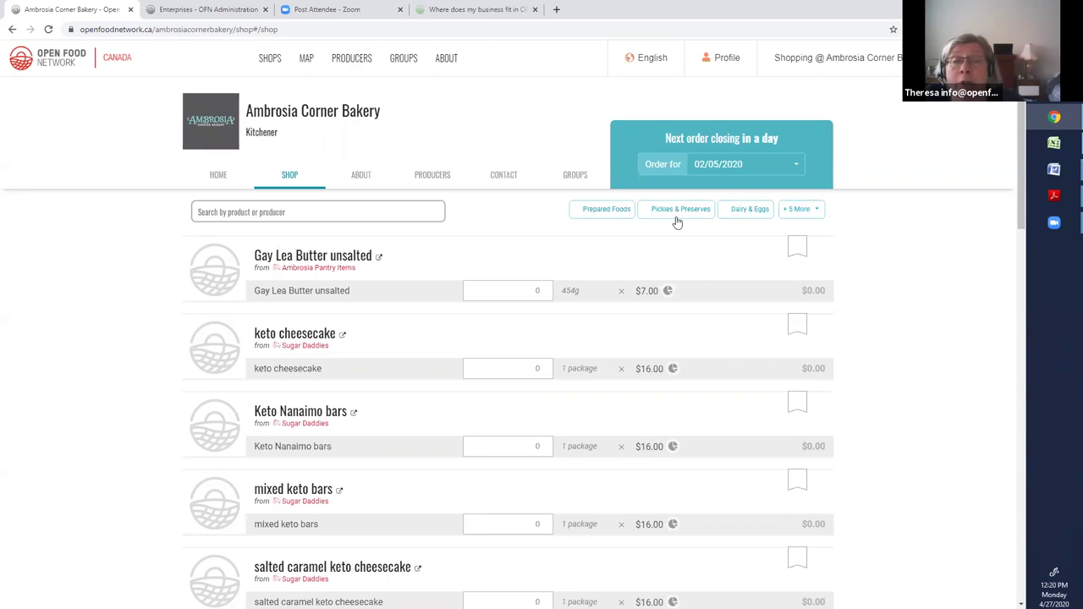
click(295, 214)
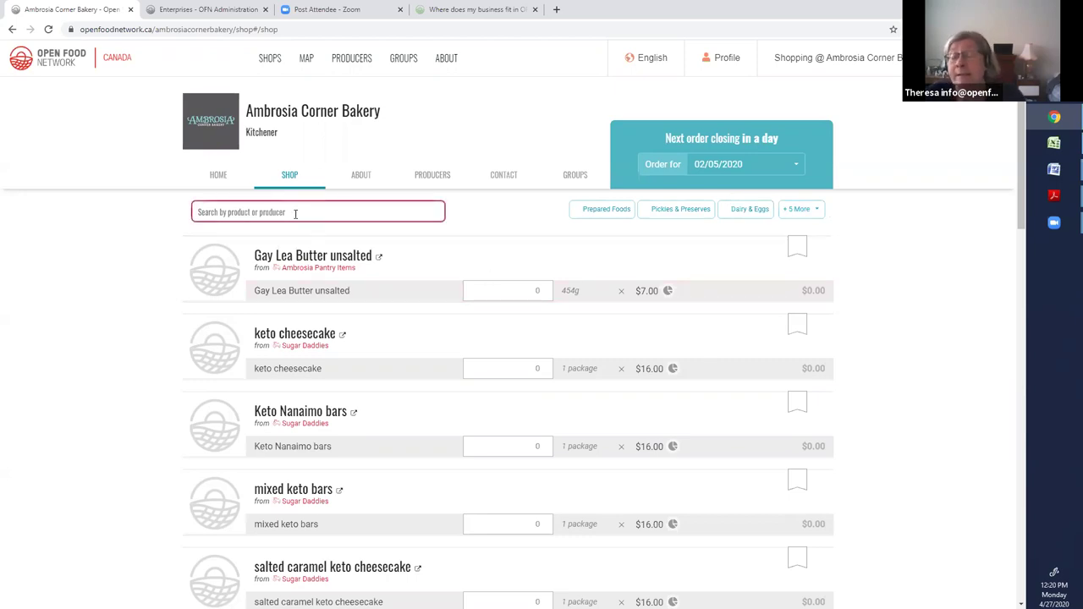
text(bag)
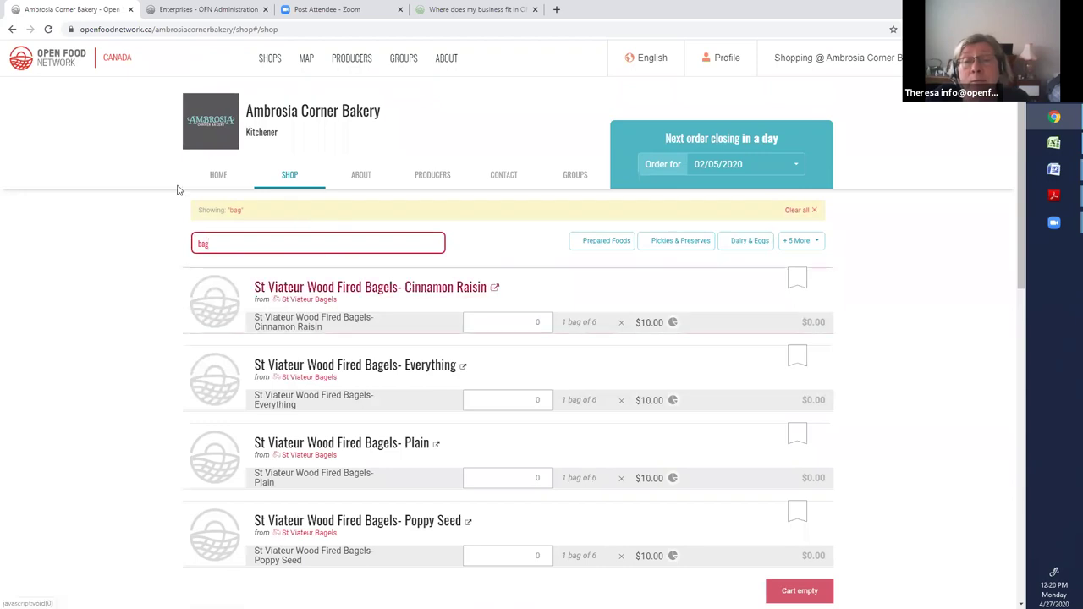
- Replace the shop search term with "Barr" to find a producer's products, and clear the search
drag(228, 243, 195, 243)
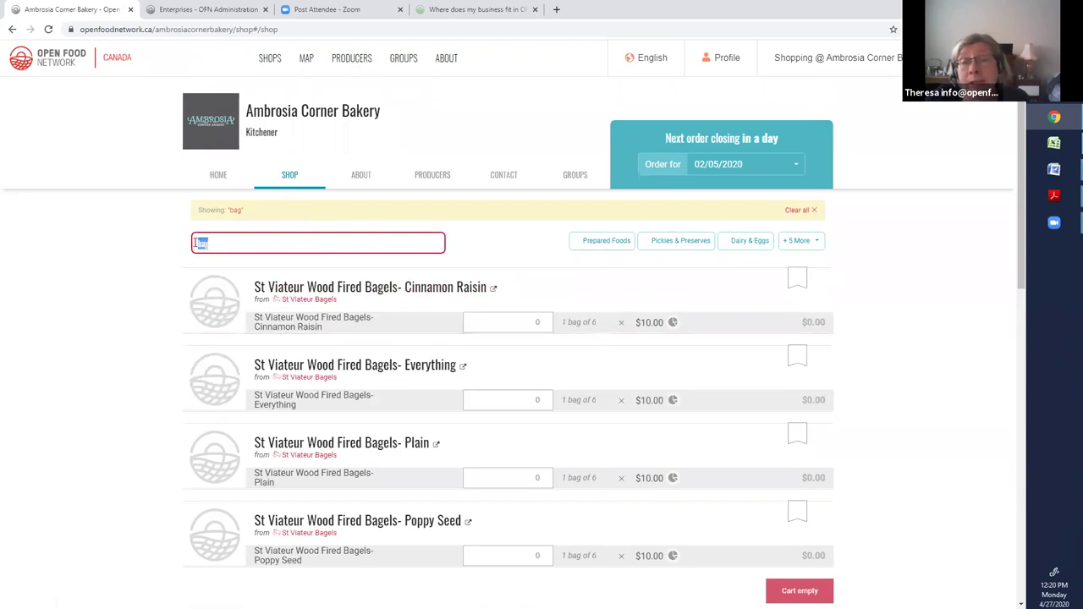
key(BackSpace)
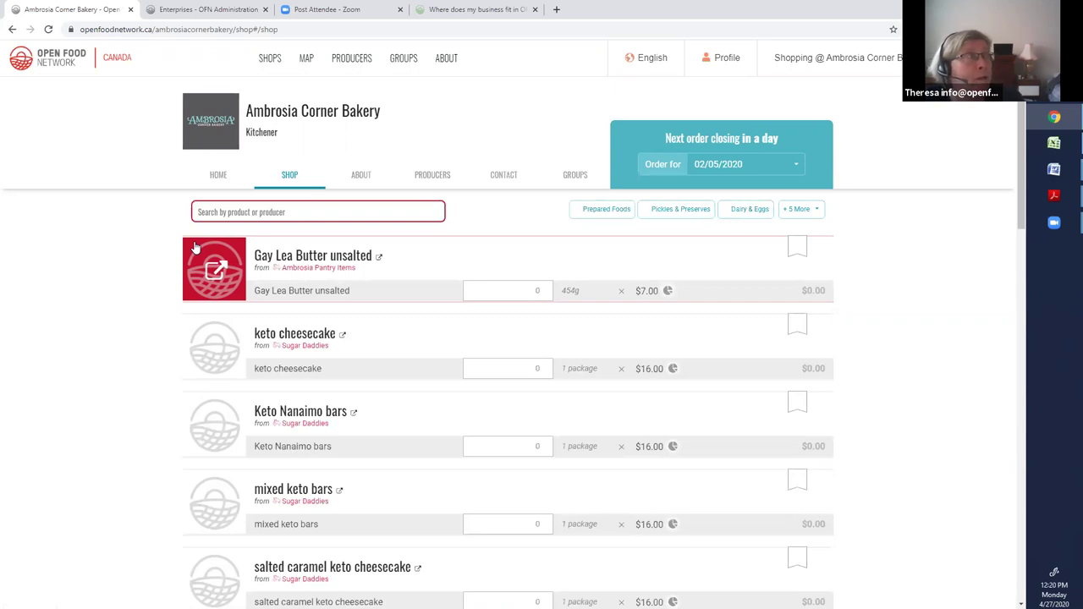
text(Barr)
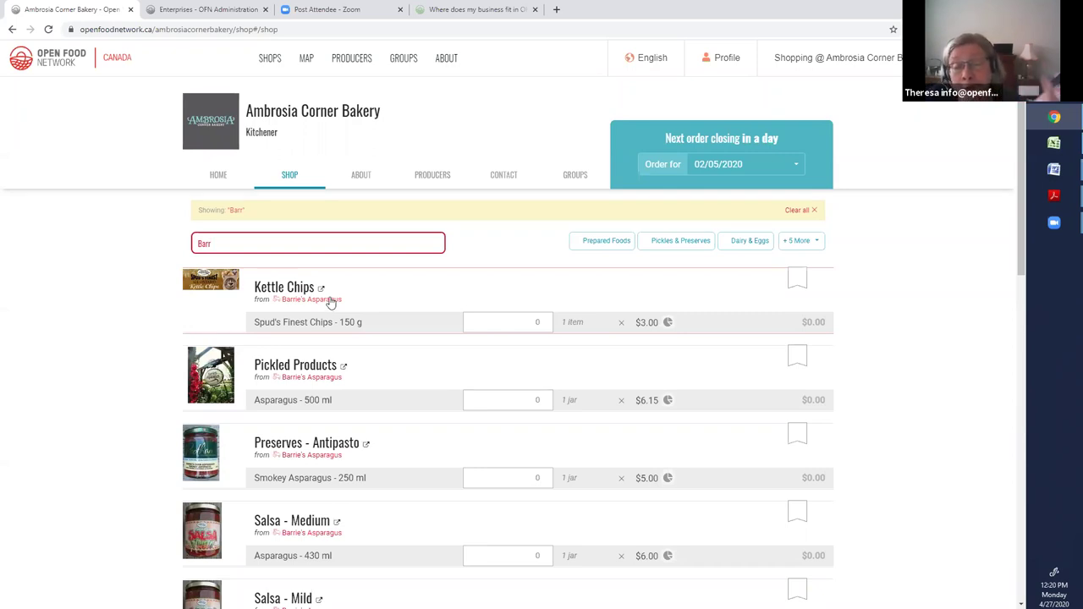
drag(257, 247, 191, 250)
key(BackSpace)
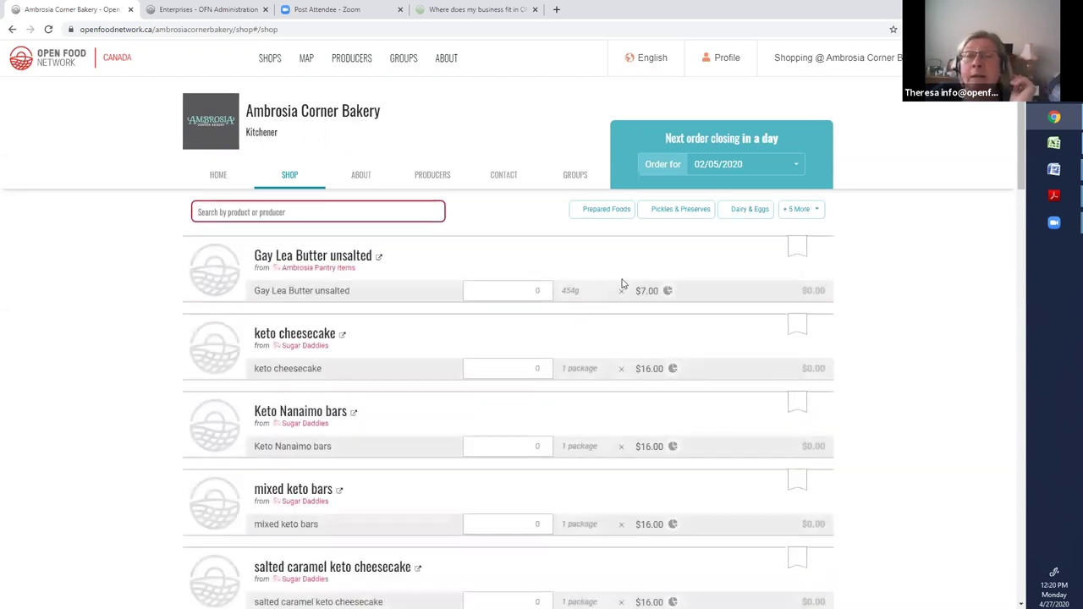
- Add one Gay Lea Butter unsalted to the order and open the shopping cart
click(546, 288)
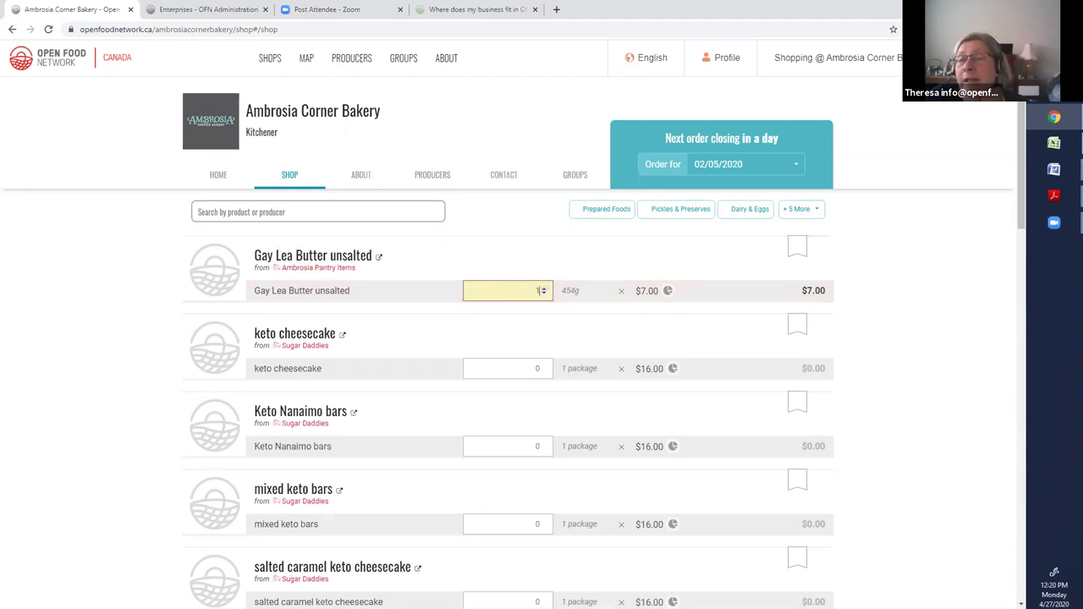
click(544, 294)
click(544, 288)
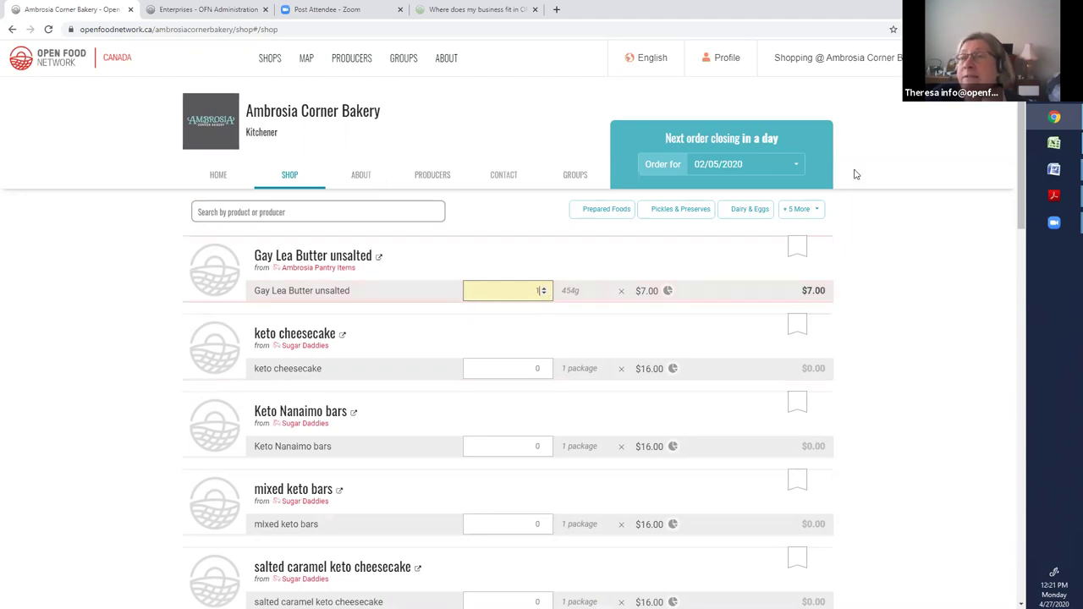
click(1006, 57)
click(897, 107)
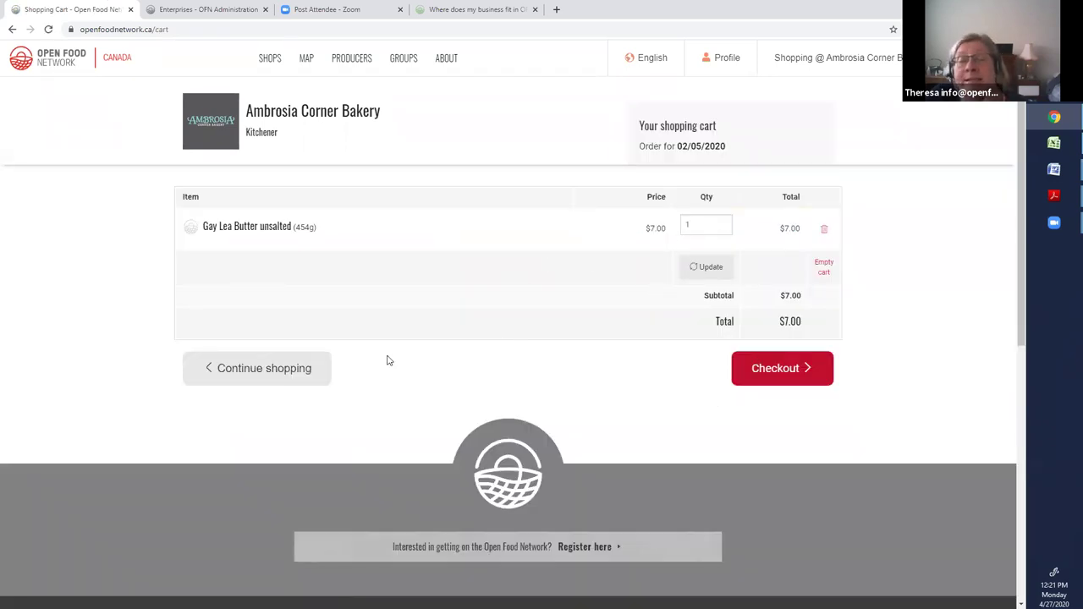
- Proceed to checkout and review the customer details, billing, shipping and payment sections
click(780, 370)
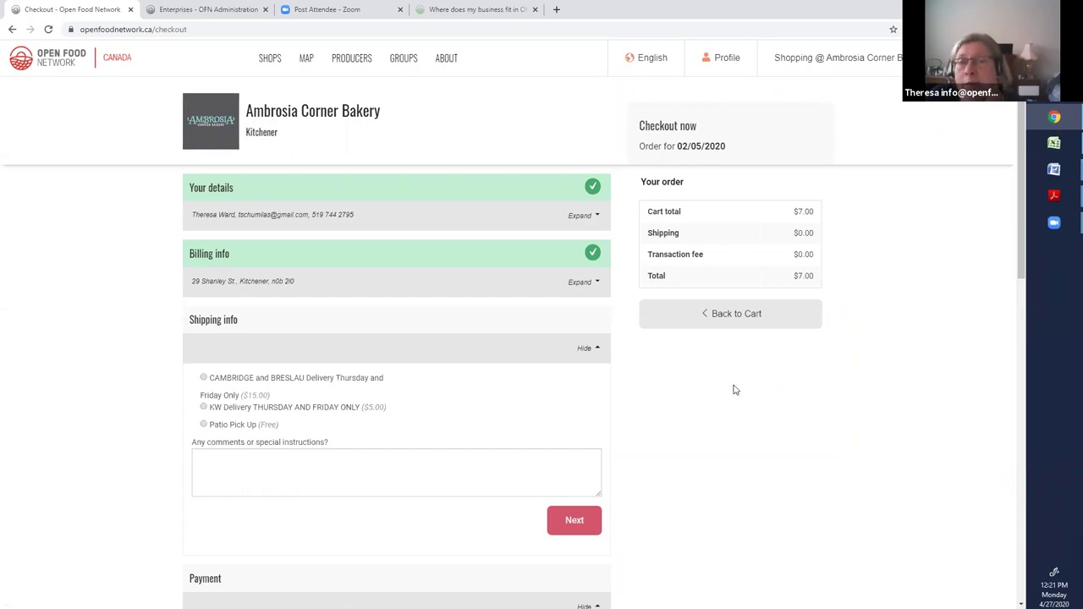
click(549, 283)
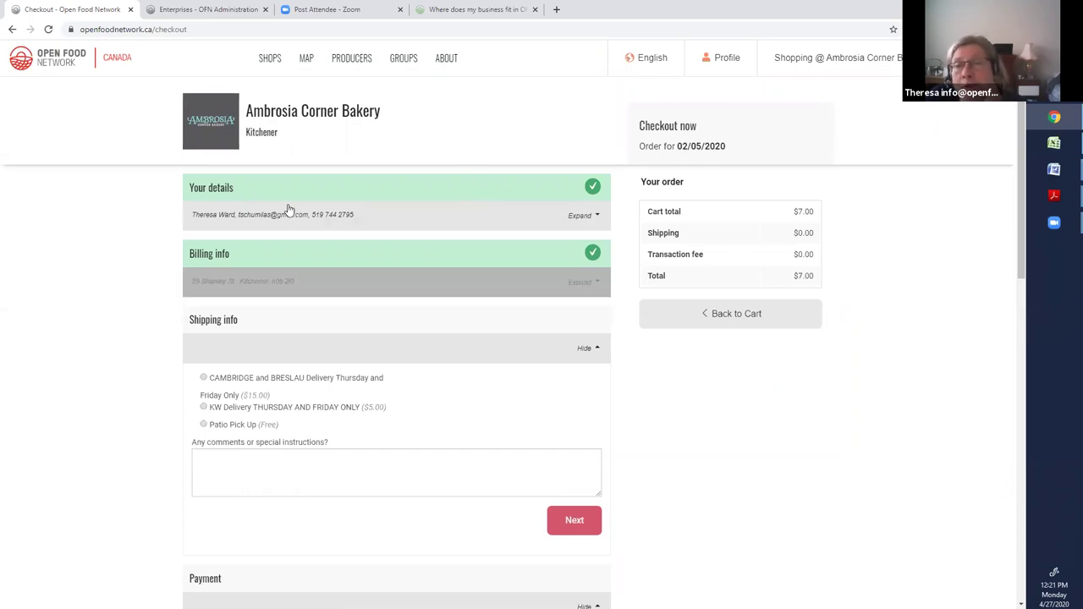
click(447, 222)
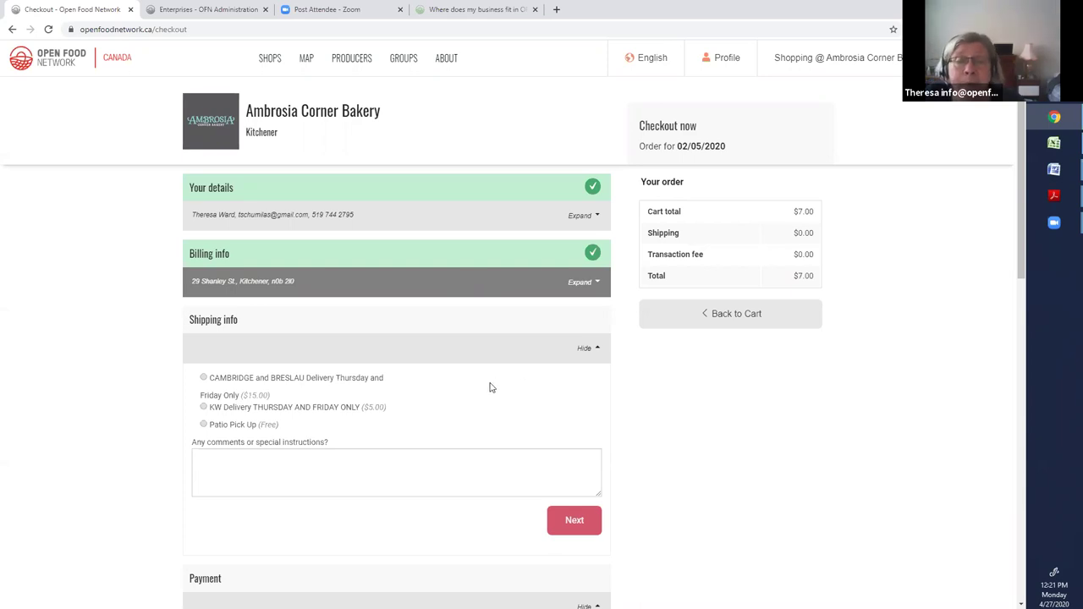
scroll(418, 364, down, 1)
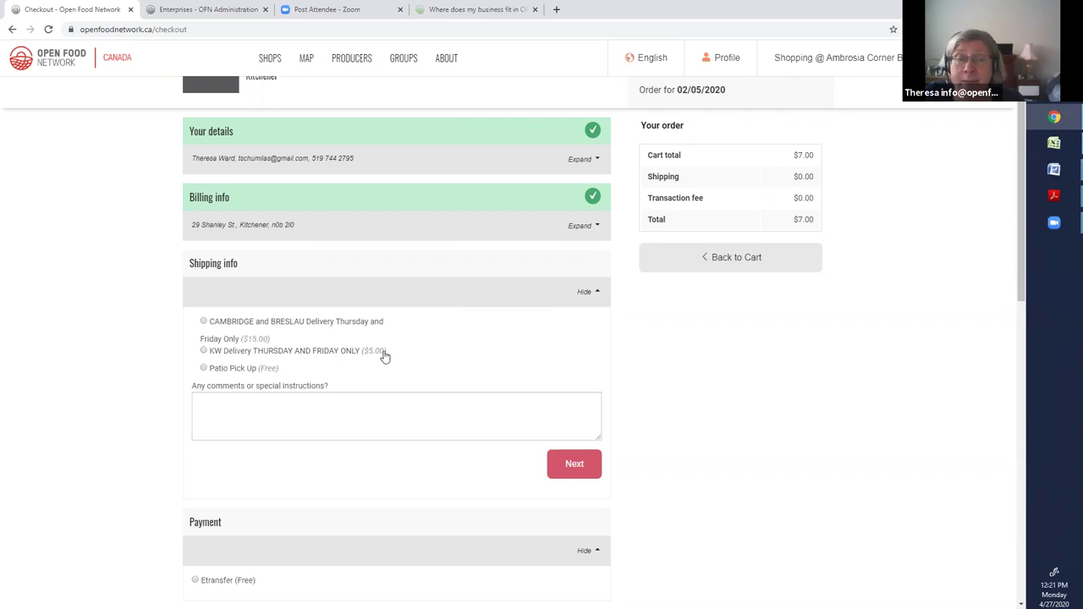
scroll(401, 362, down, 1)
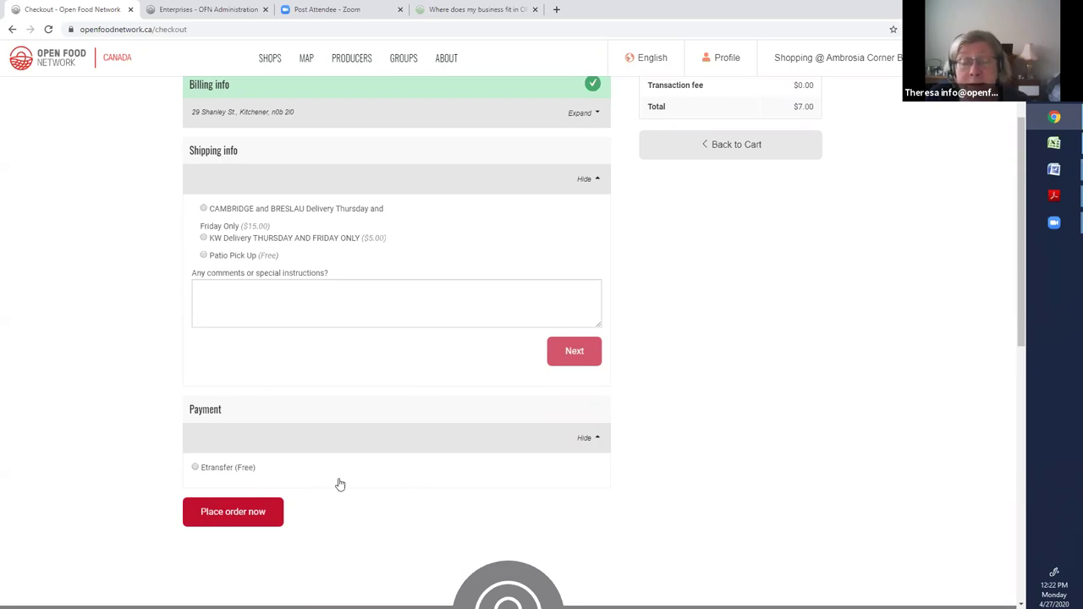
scroll(783, 435, up, 2)
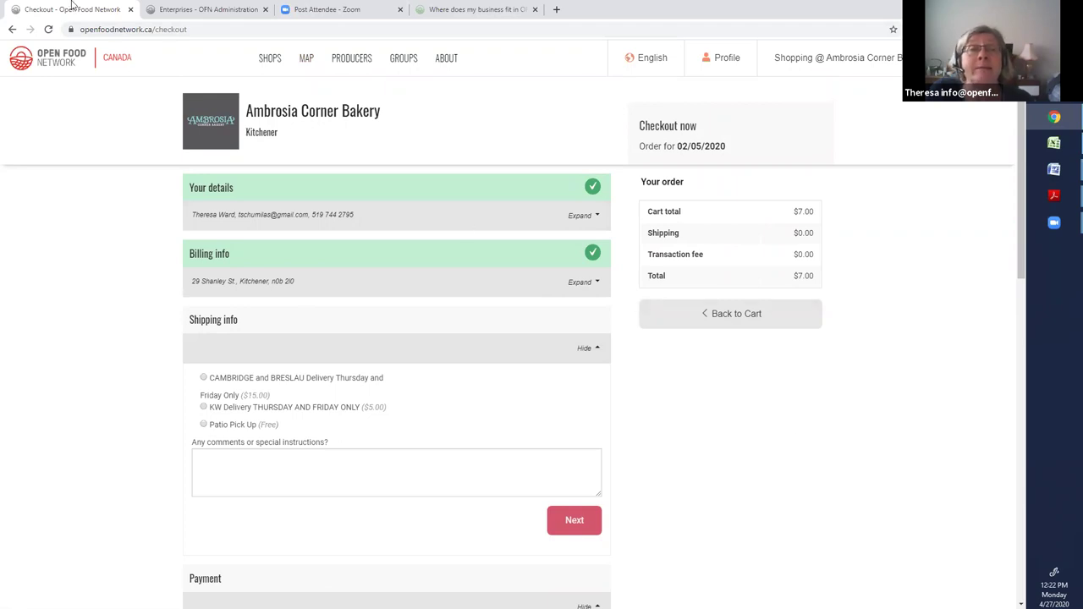
- Close the shop's checkout page and view the enterprises list and the dashboard in the administration site
click(131, 9)
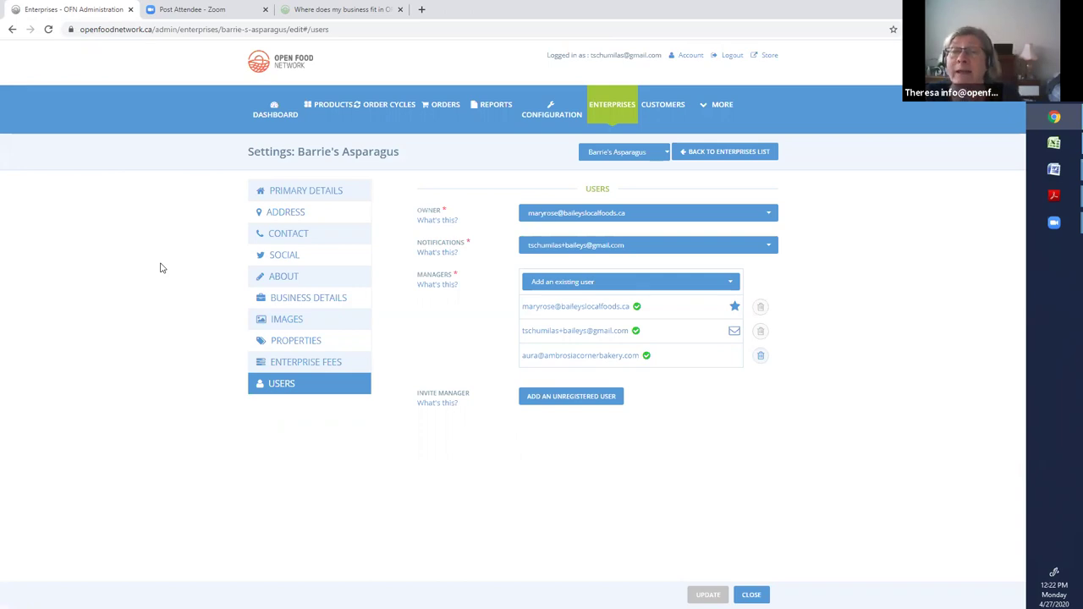
click(615, 109)
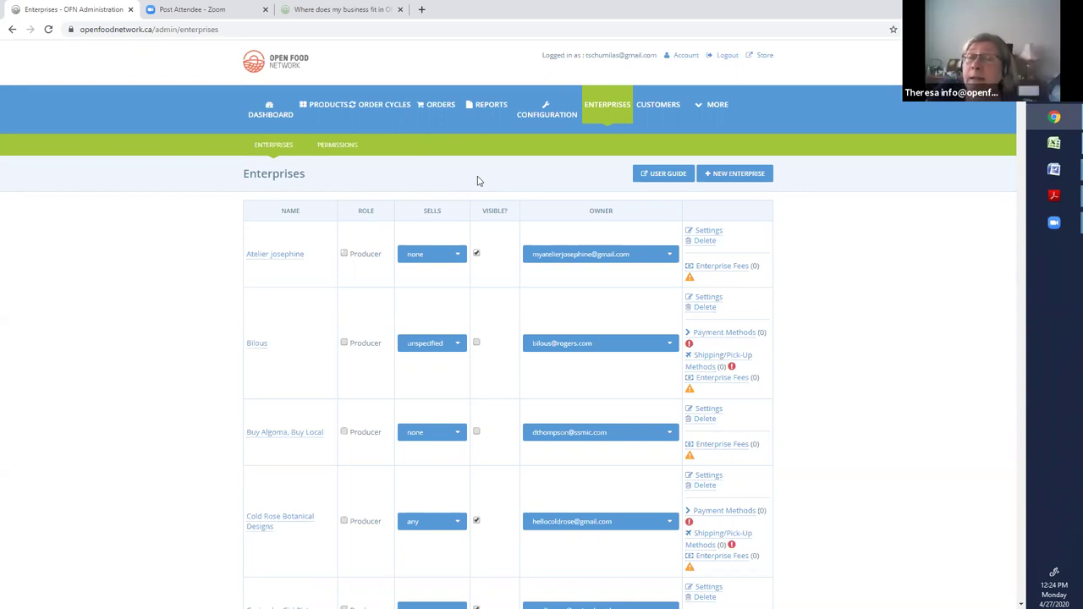
click(272, 113)
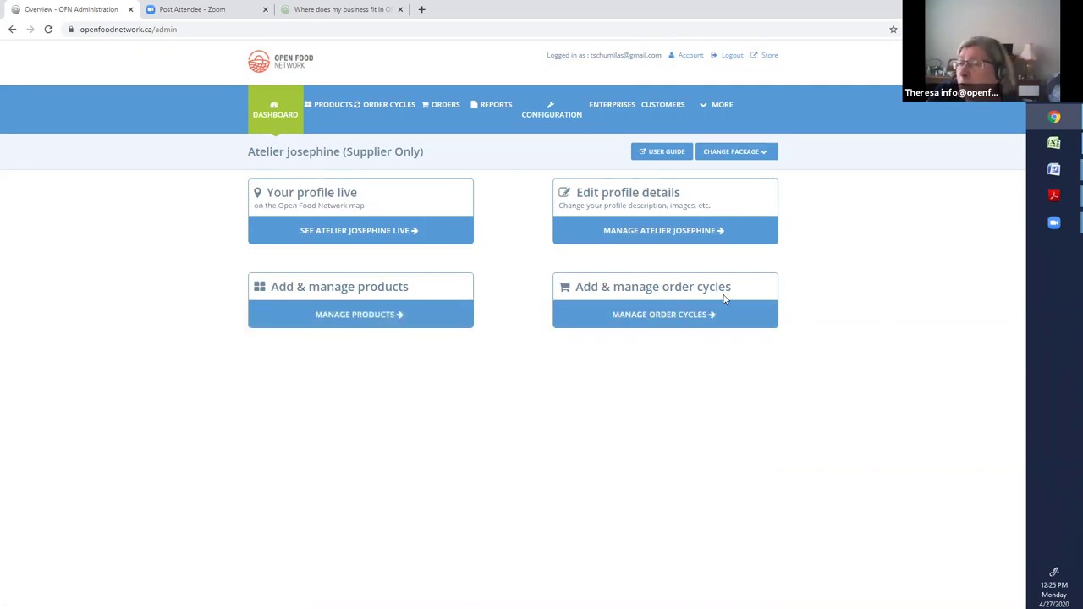
- Open Atelier josephine's profile settings and view its About and Images sections
click(630, 315)
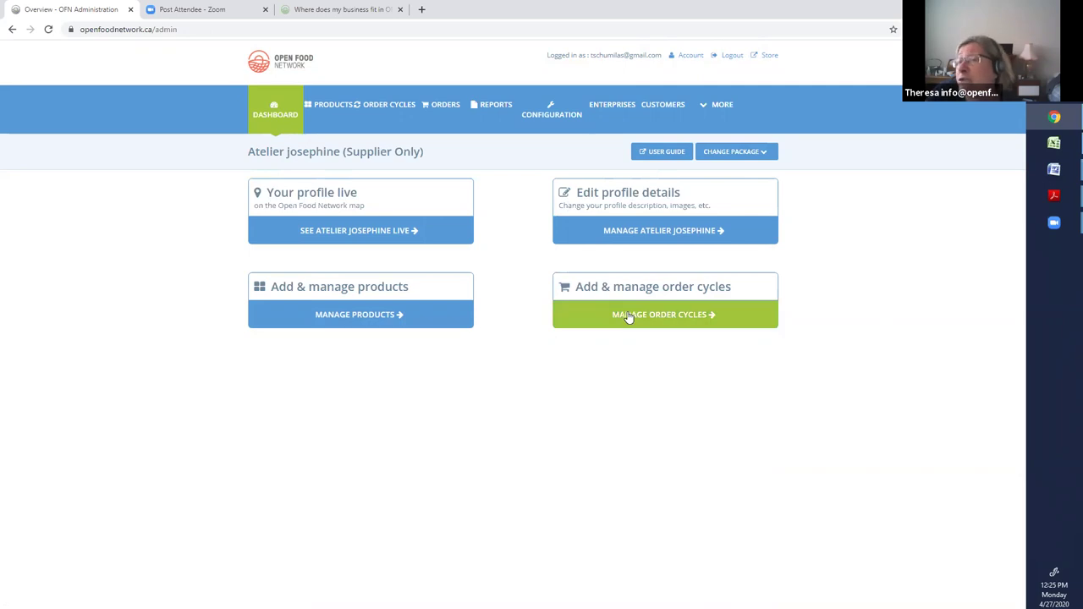
click(644, 225)
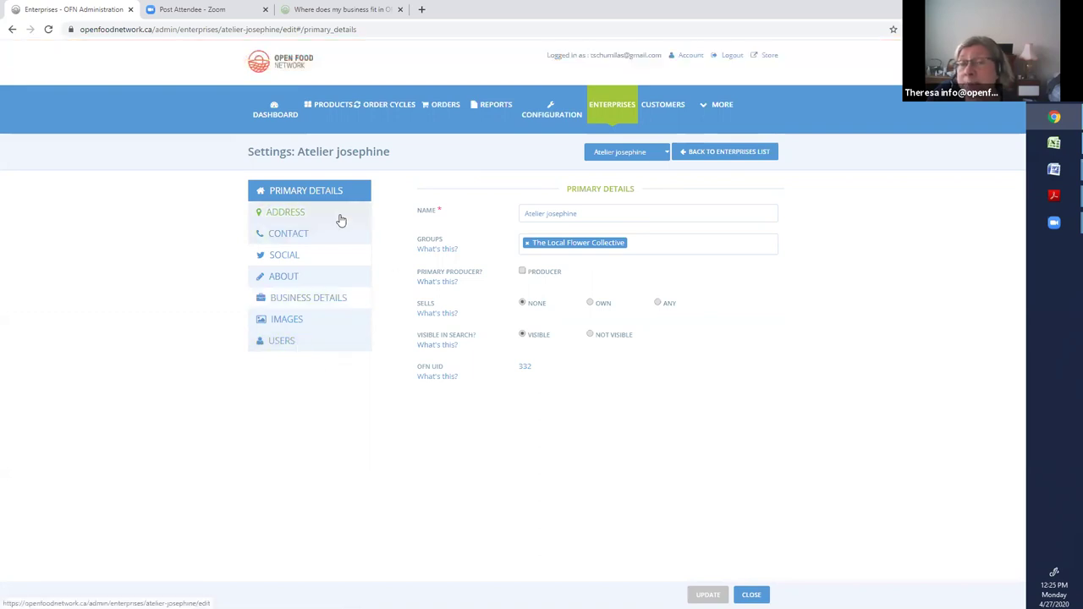
click(313, 282)
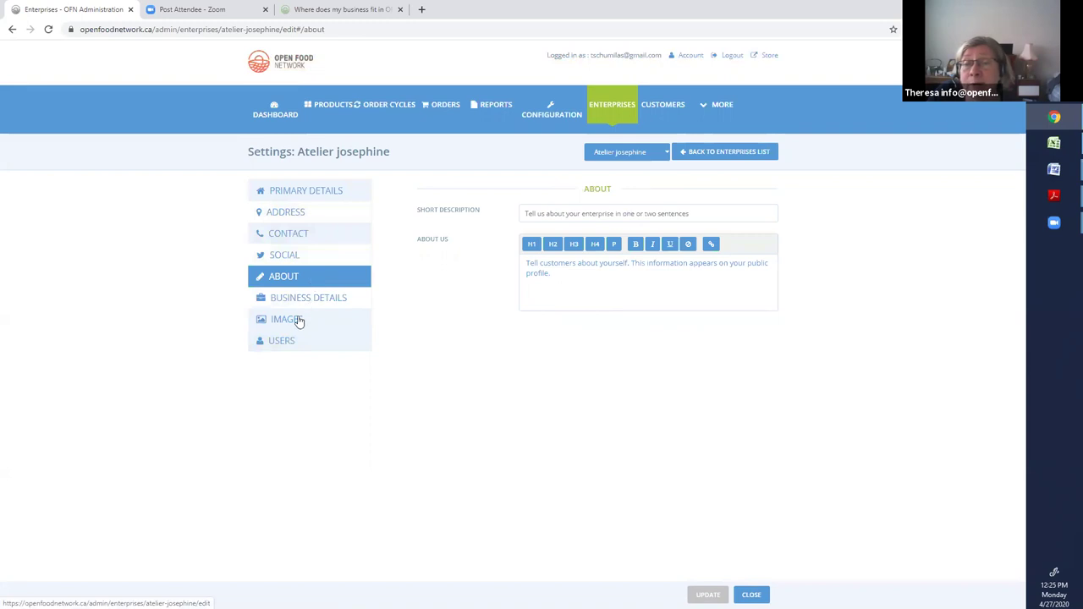
click(296, 322)
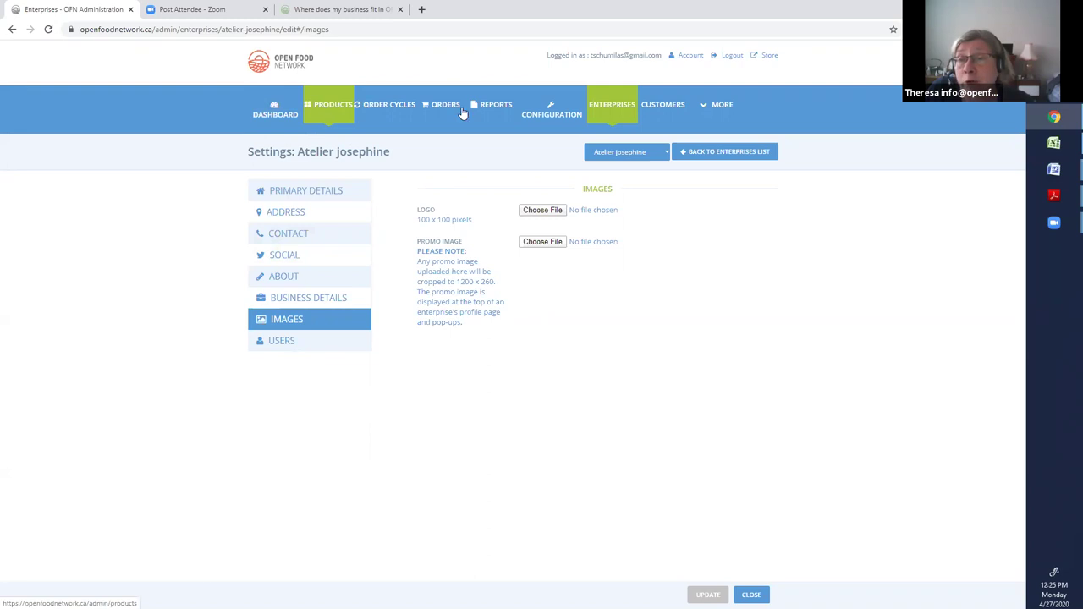
- Open the bulk product list and filter it by the producer Garden Party
click(337, 113)
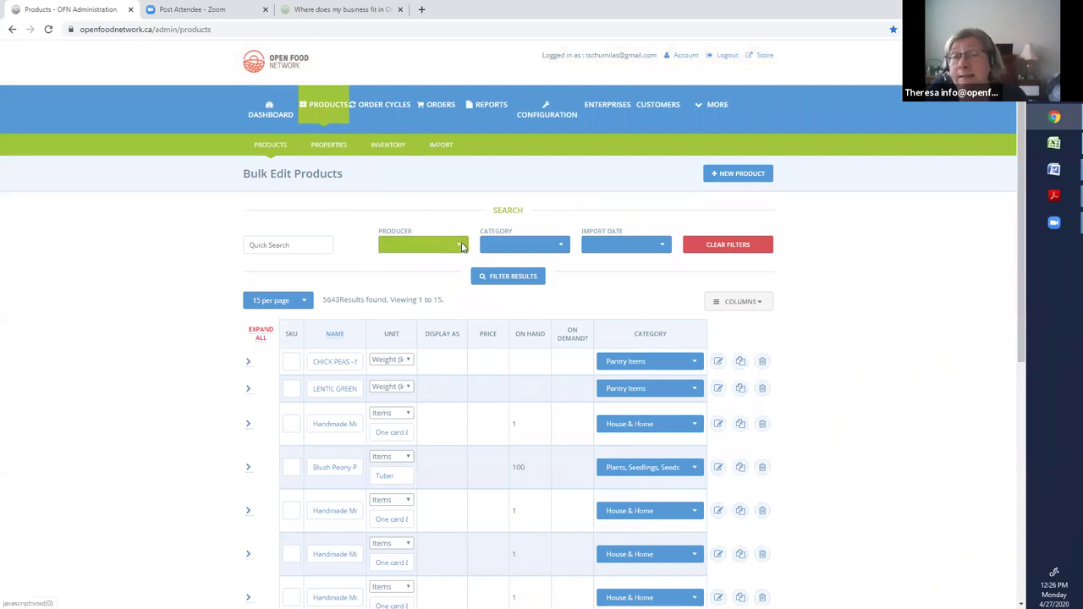
click(462, 246)
text(garden)
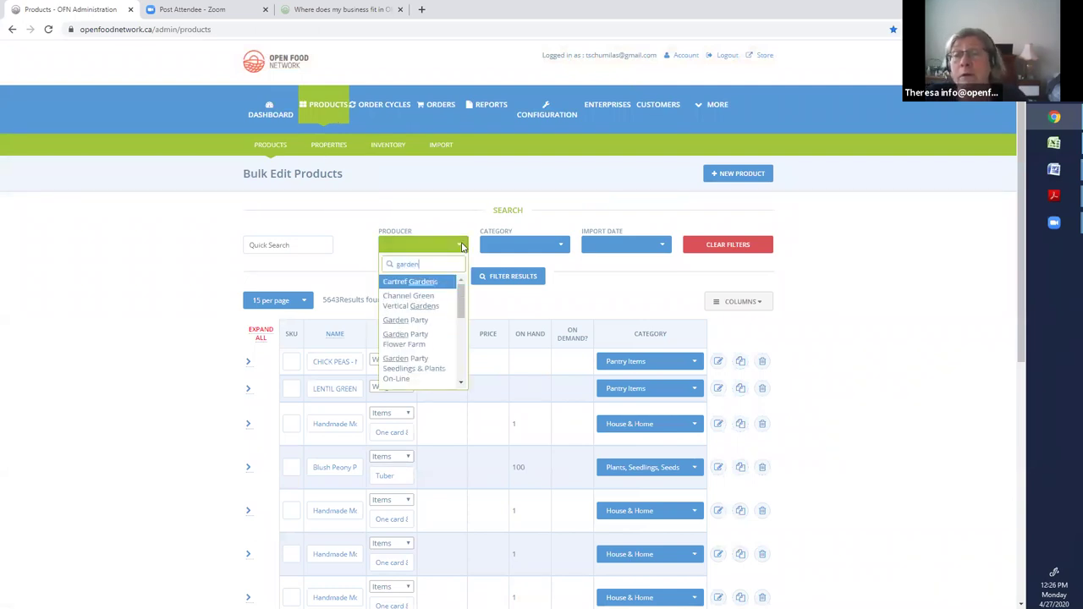
click(430, 320)
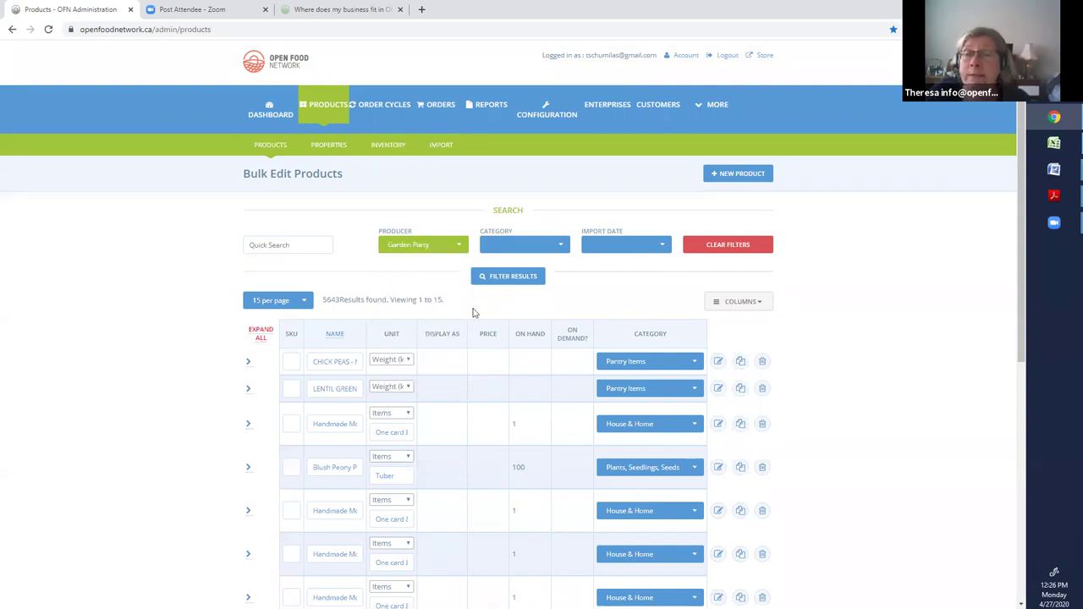
click(509, 279)
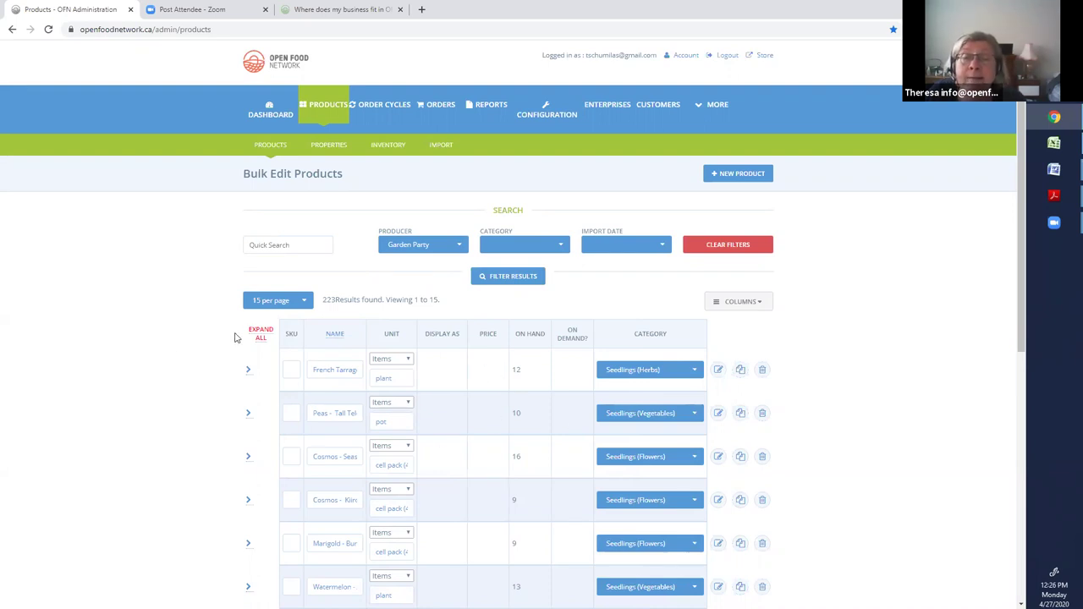
- Expand all product variants in the list and look over the available table columns
click(261, 333)
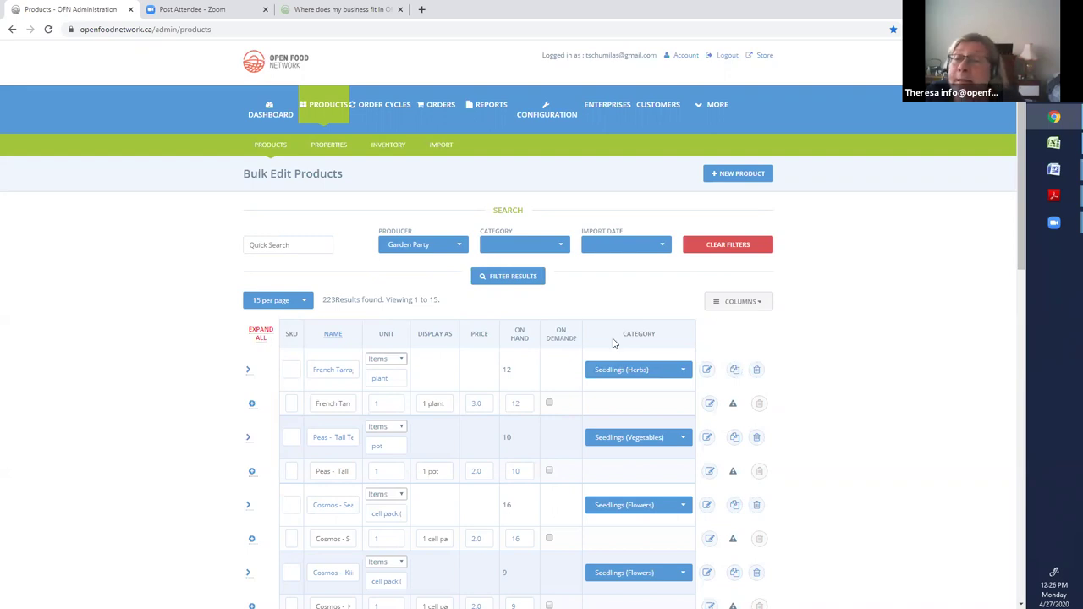
click(760, 305)
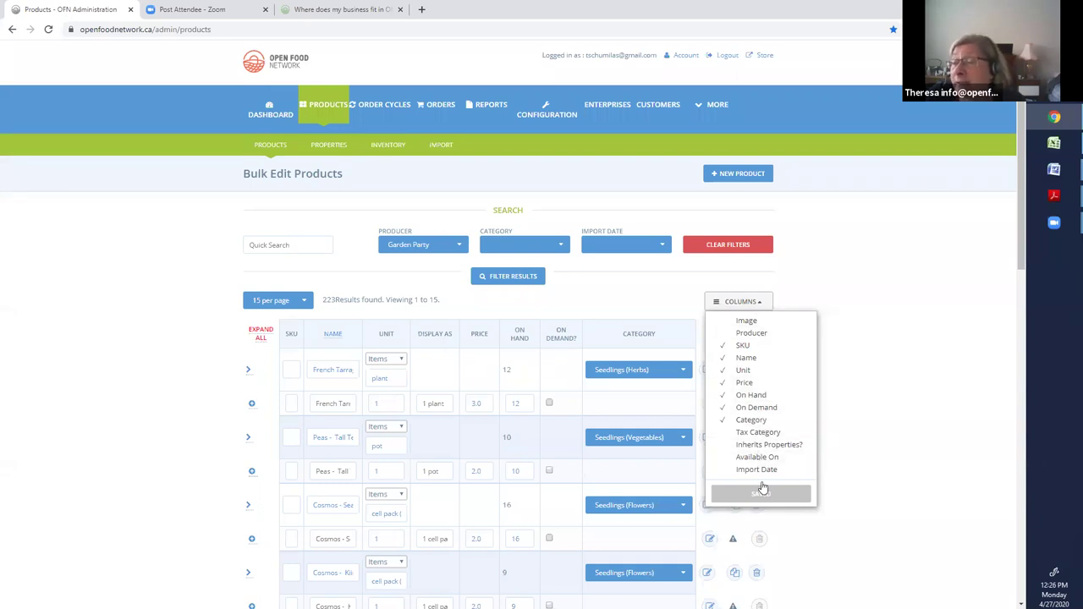
click(902, 417)
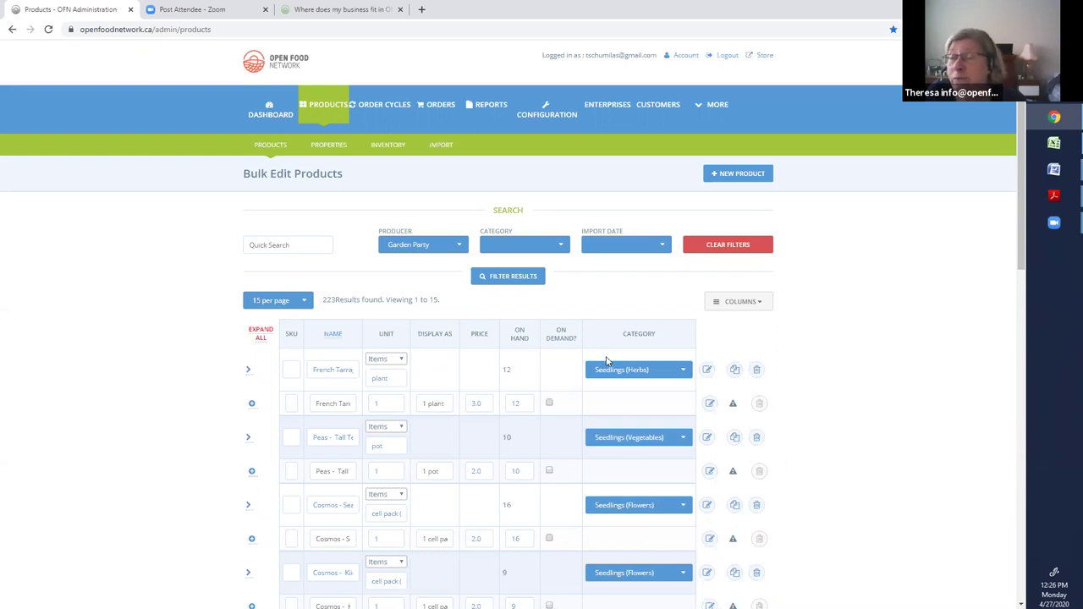
- Show the Tax Category column in the product table and check the option for saving the column layout
click(760, 306)
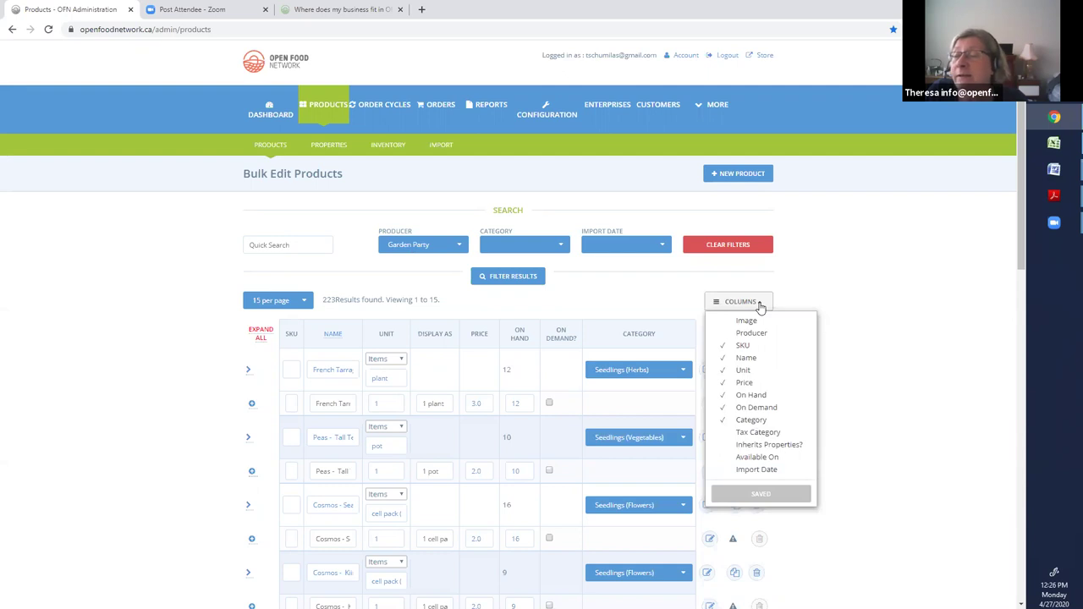
click(765, 433)
click(863, 479)
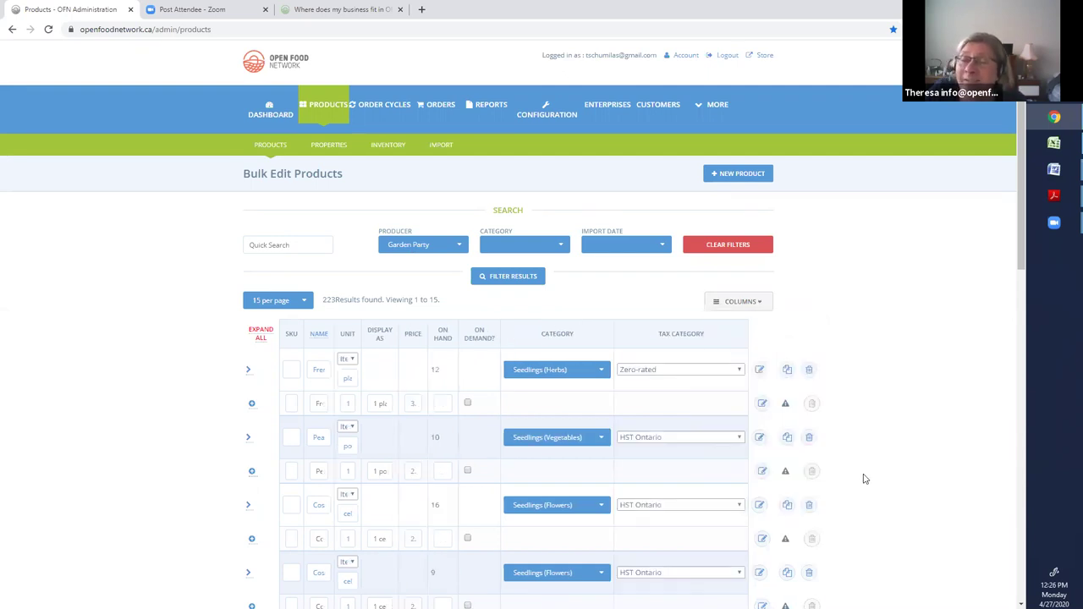
click(760, 306)
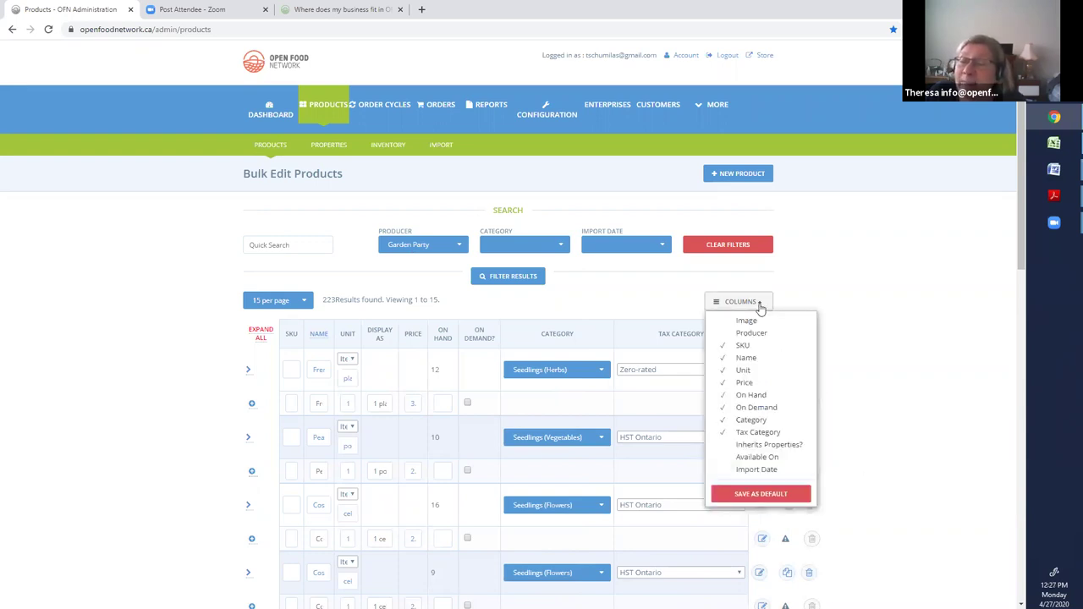
click(844, 378)
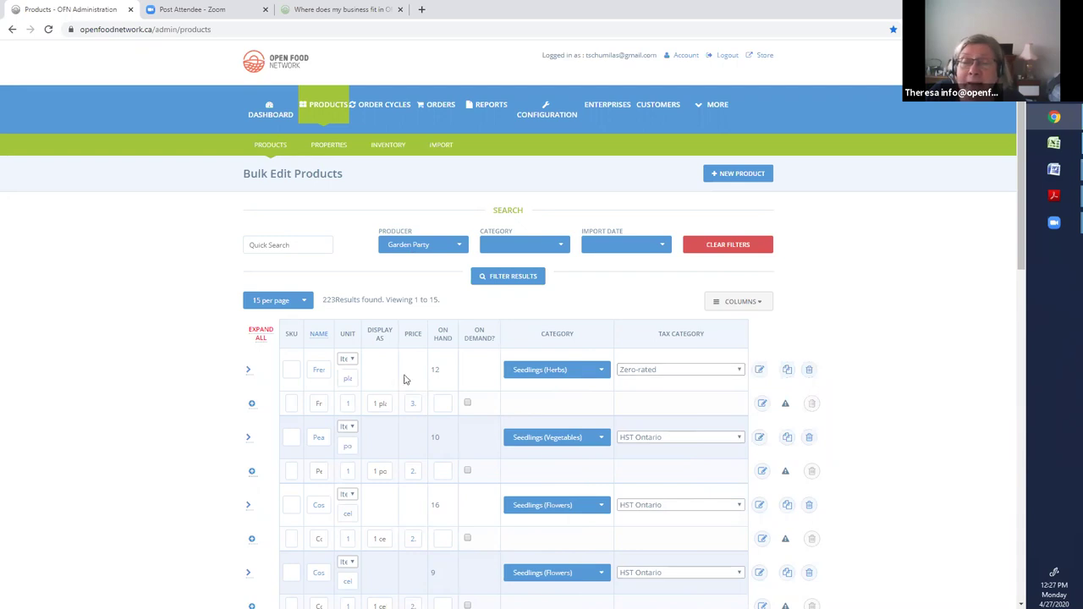
- Set the tax category of the first listed Seedlings (Herbs) product to HST Ontario
click(736, 370)
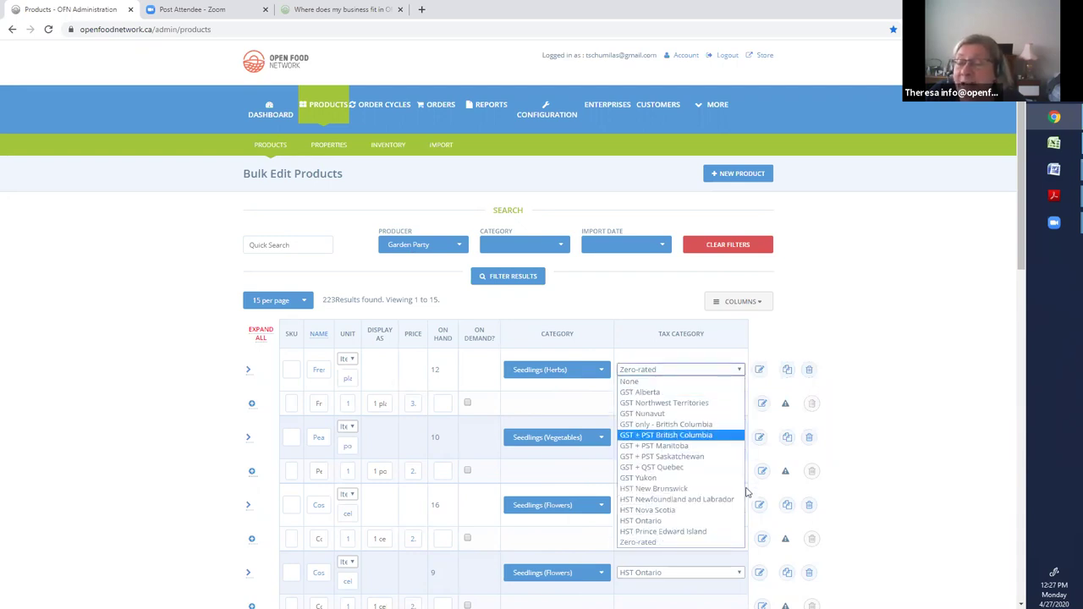
click(703, 521)
click(692, 595)
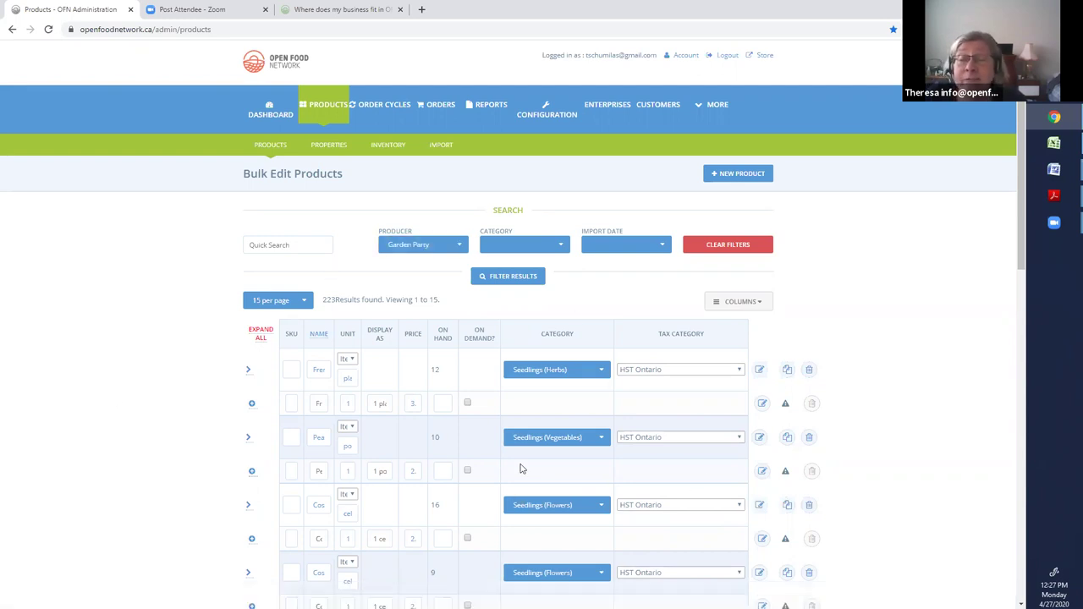
- Hide the Tax Category and Category columns in the product table
click(756, 304)
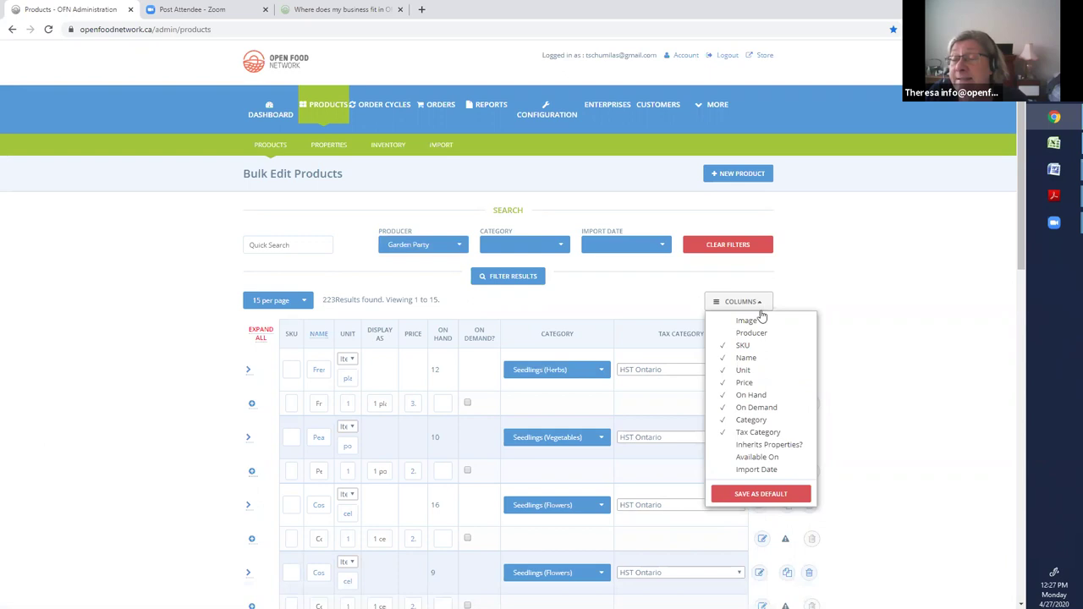
click(749, 431)
click(750, 422)
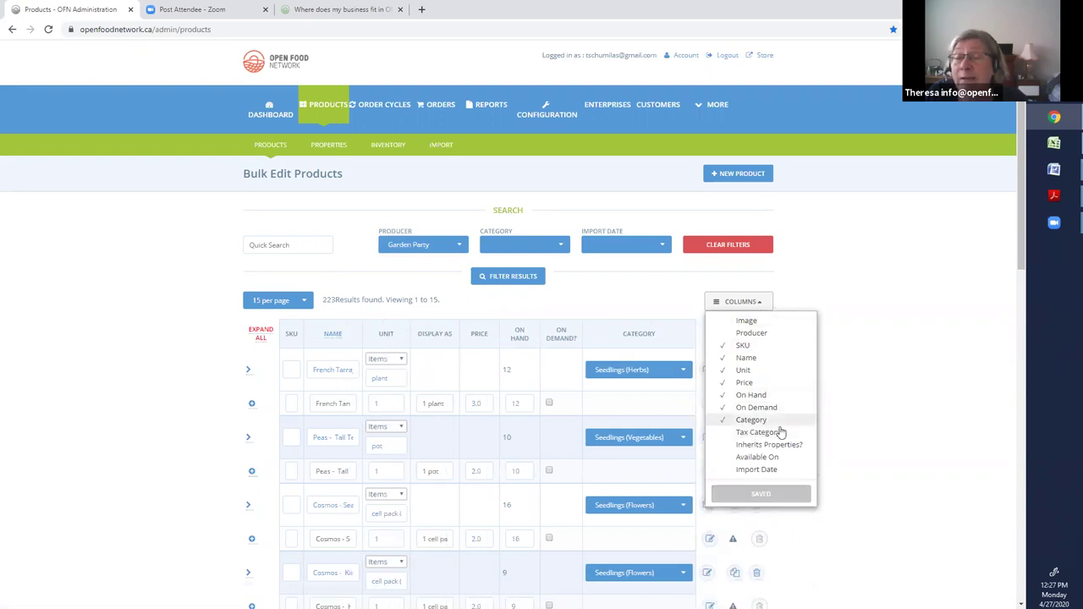
click(917, 463)
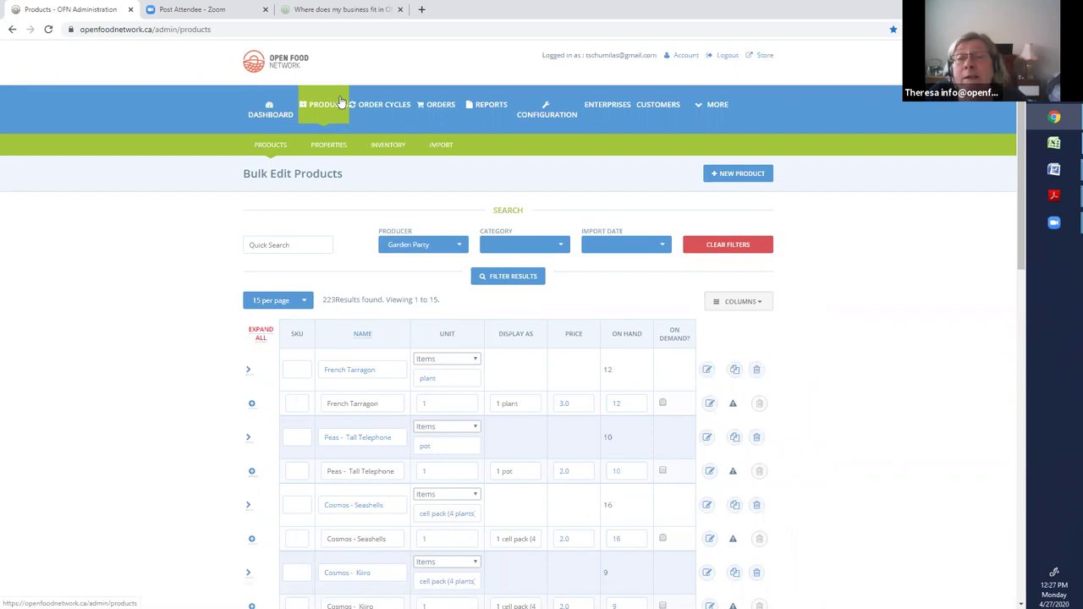
- Open the order cycles list and edit the spring 2020 order cycle coordinated by Garden Party
click(383, 105)
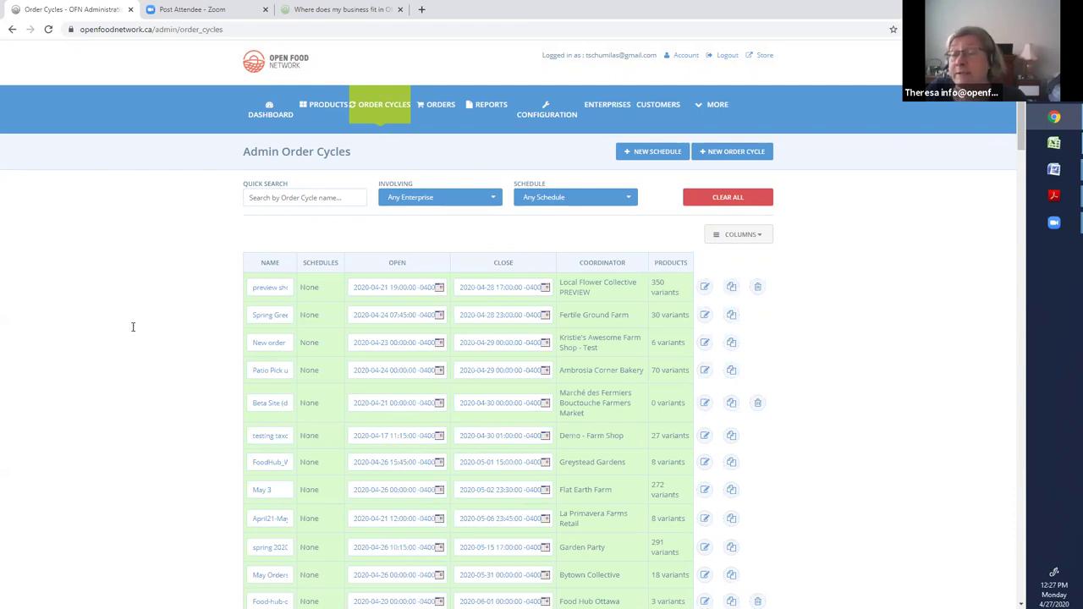
scroll(683, 569, down, 2)
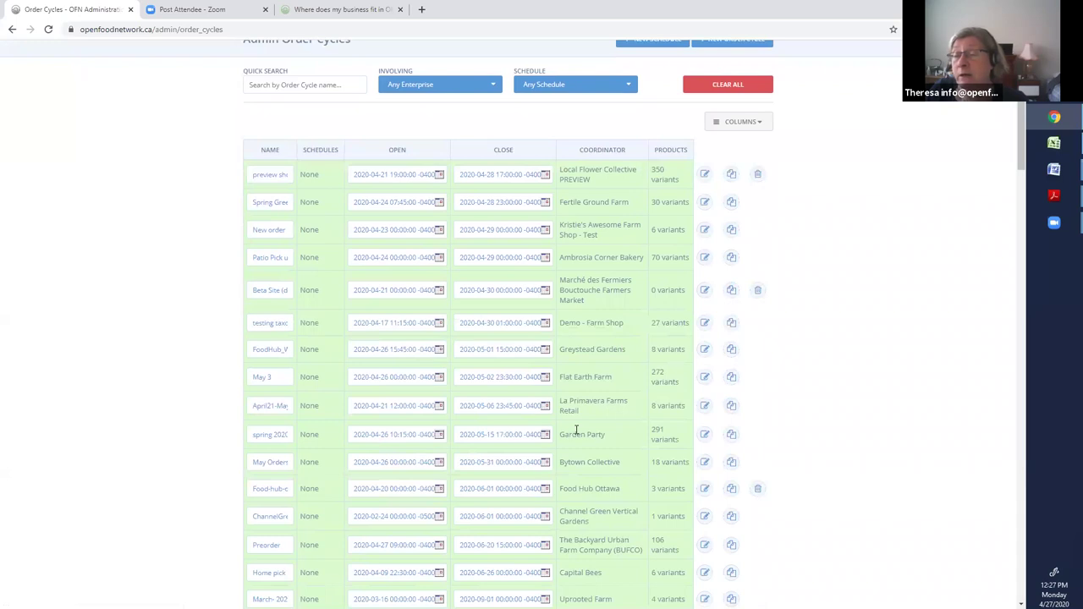
click(705, 436)
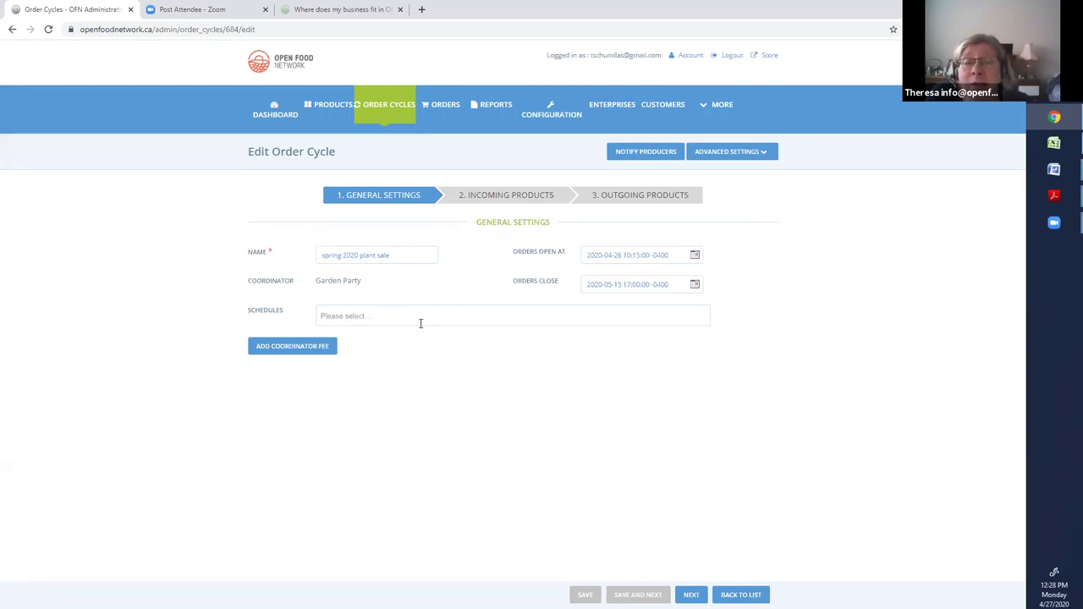
- Add a blank coordinator fee entry to the order cycle and check which fees it offers
click(291, 348)
click(290, 345)
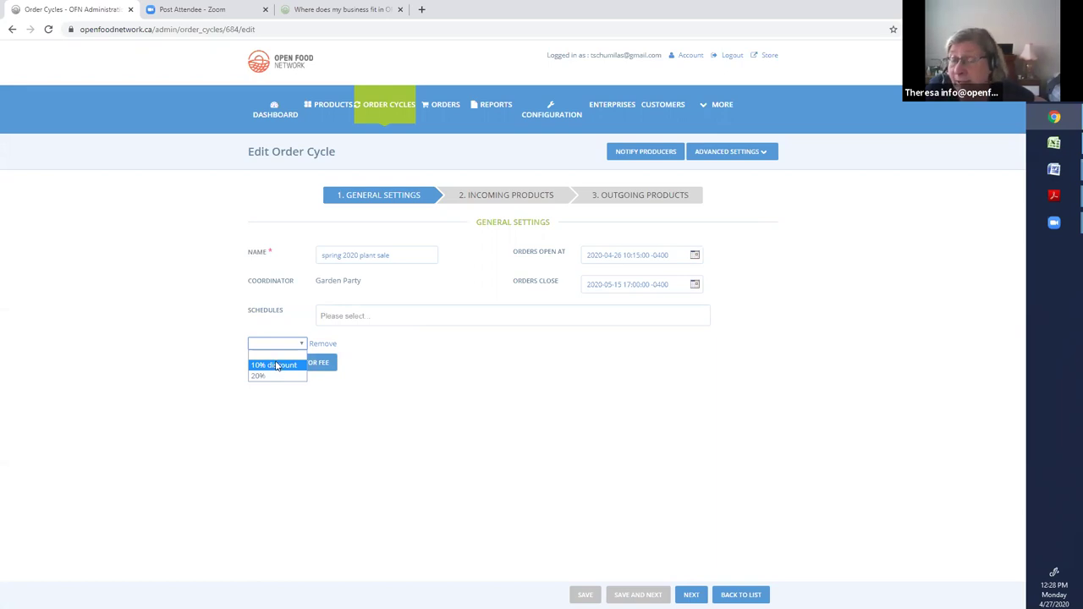
click(322, 425)
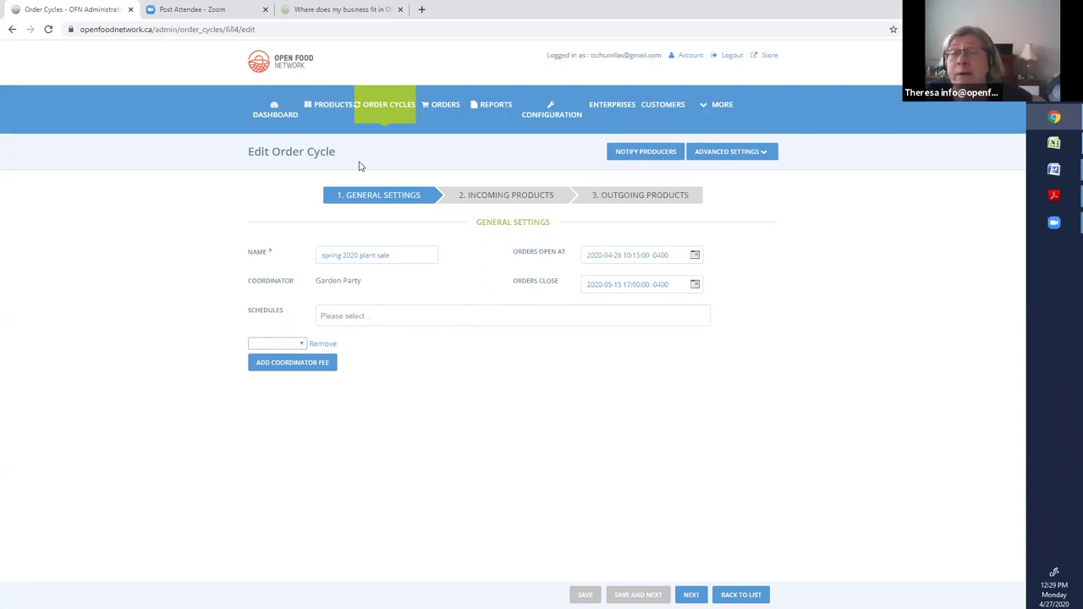
- Review the order cycle's incoming products, including Garden Party's selected variants, and view its outgoing products and delivery details
click(495, 201)
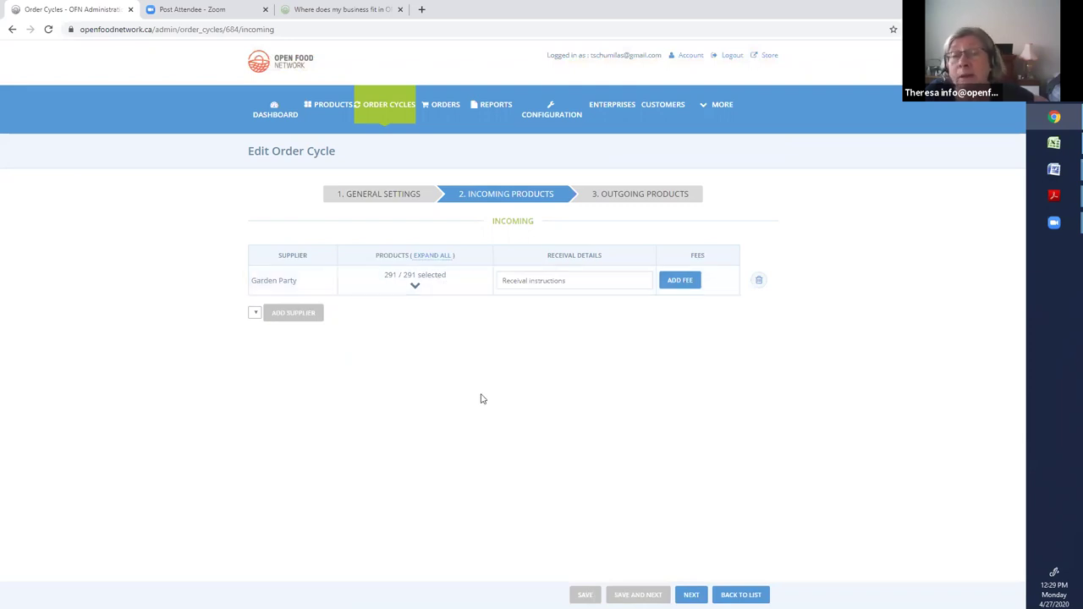
click(254, 314)
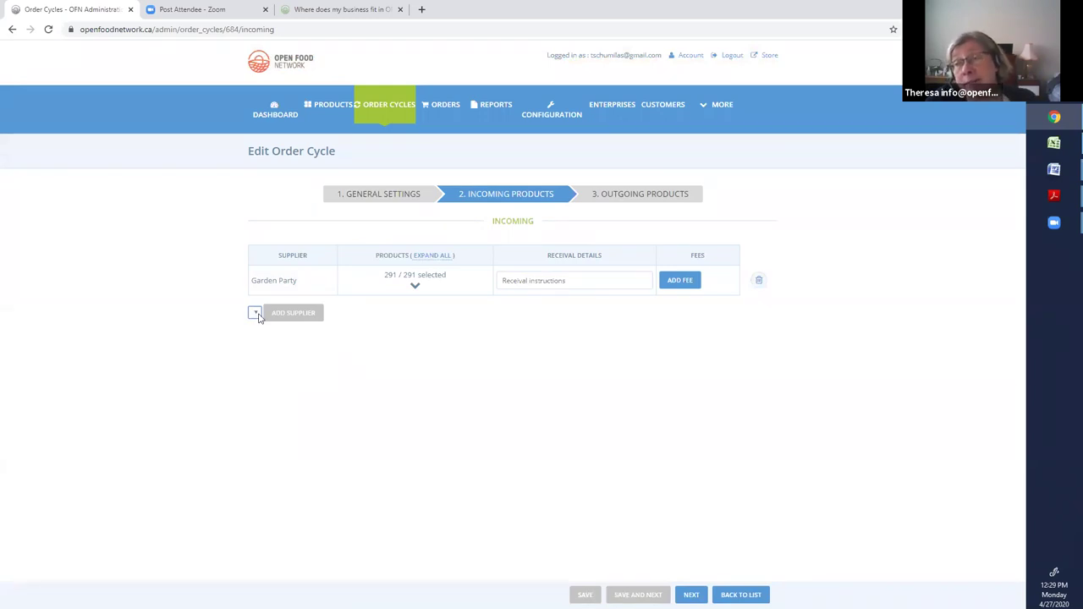
click(415, 287)
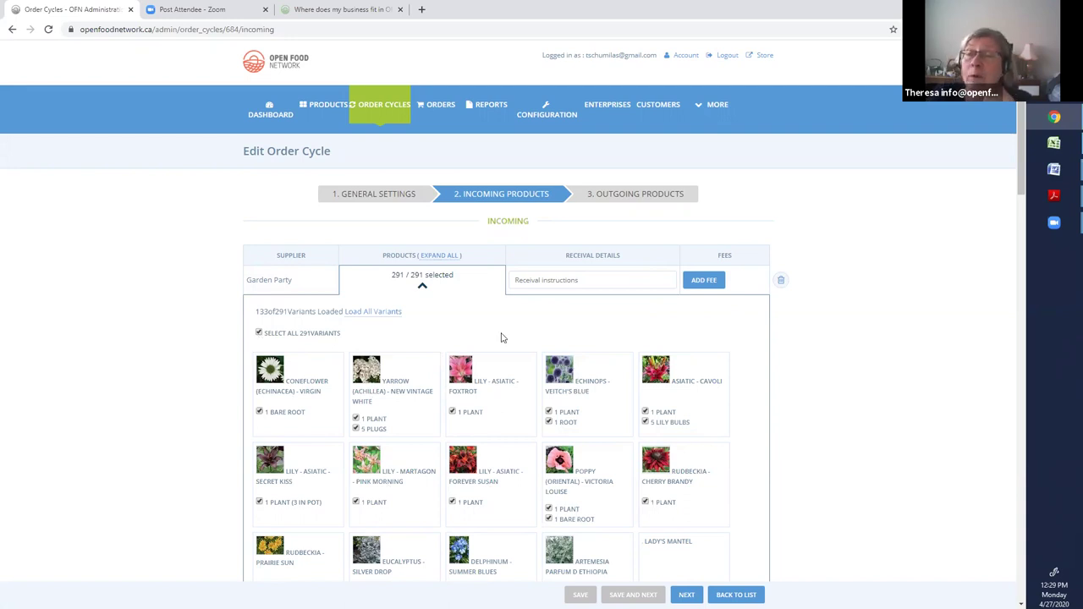
click(423, 285)
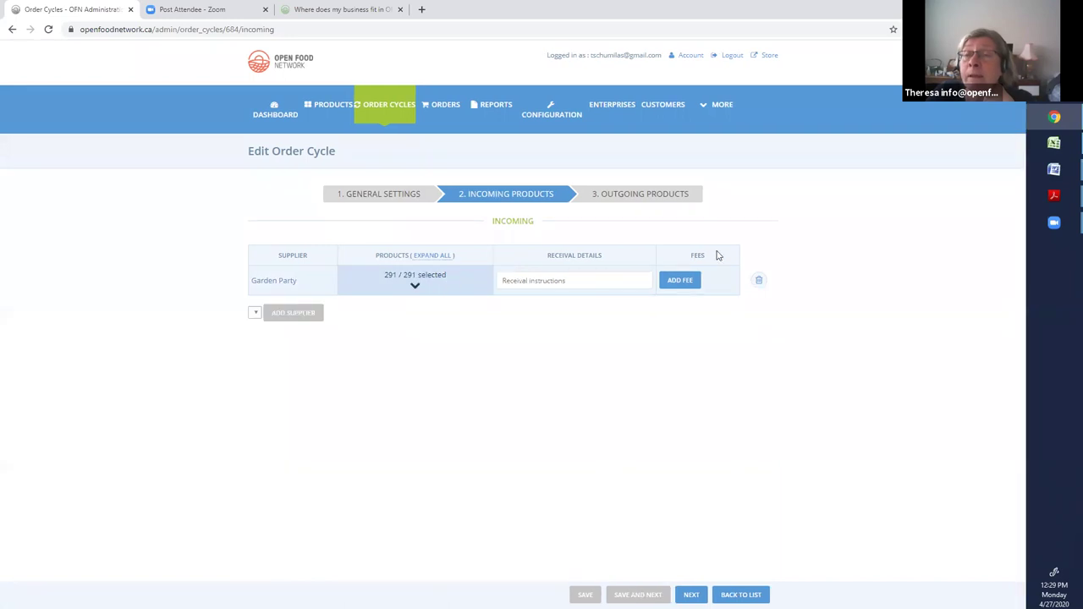
click(639, 196)
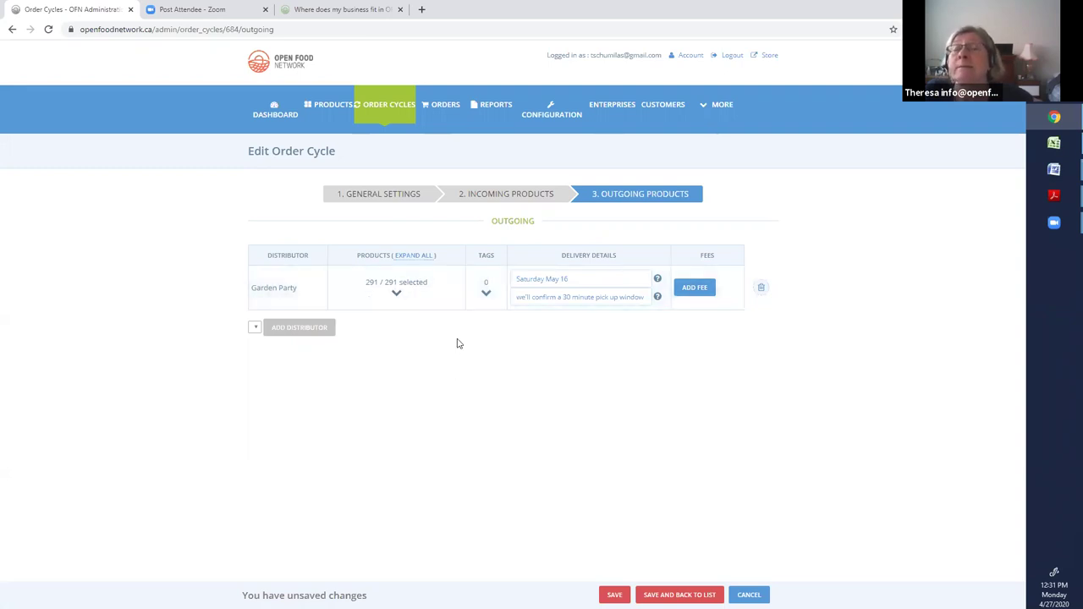
- Open the orders list and filter it by the distributor Garden Party
click(445, 108)
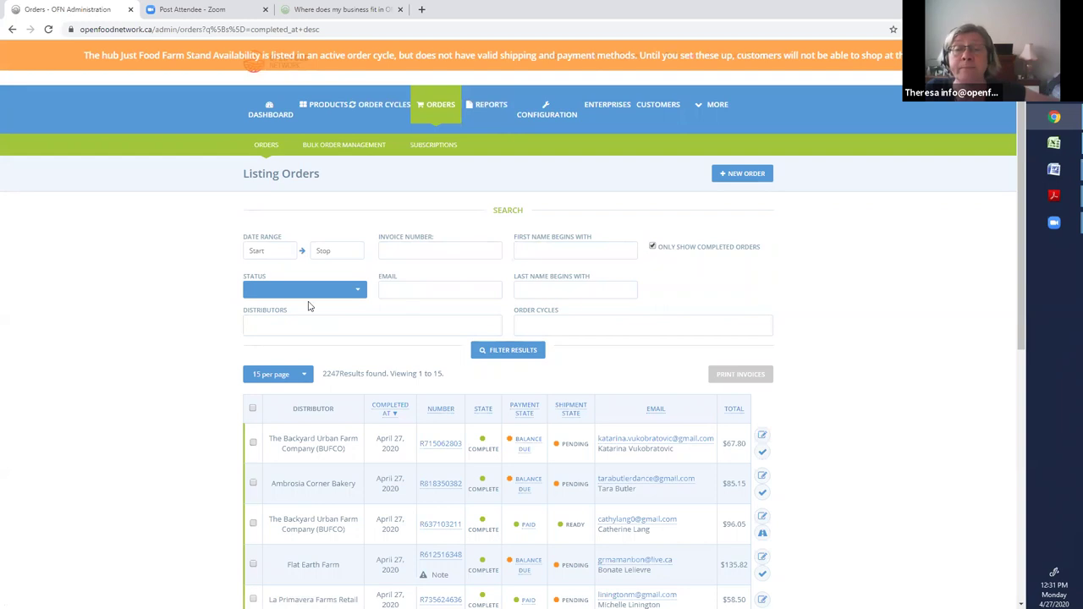
click(283, 329)
text(g)
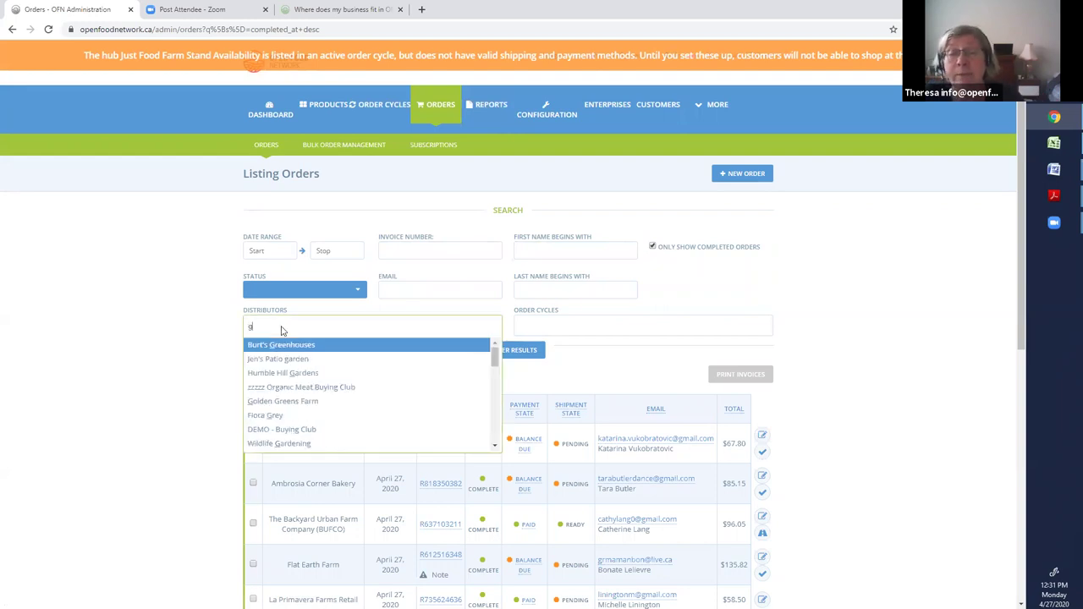
text(arden part)
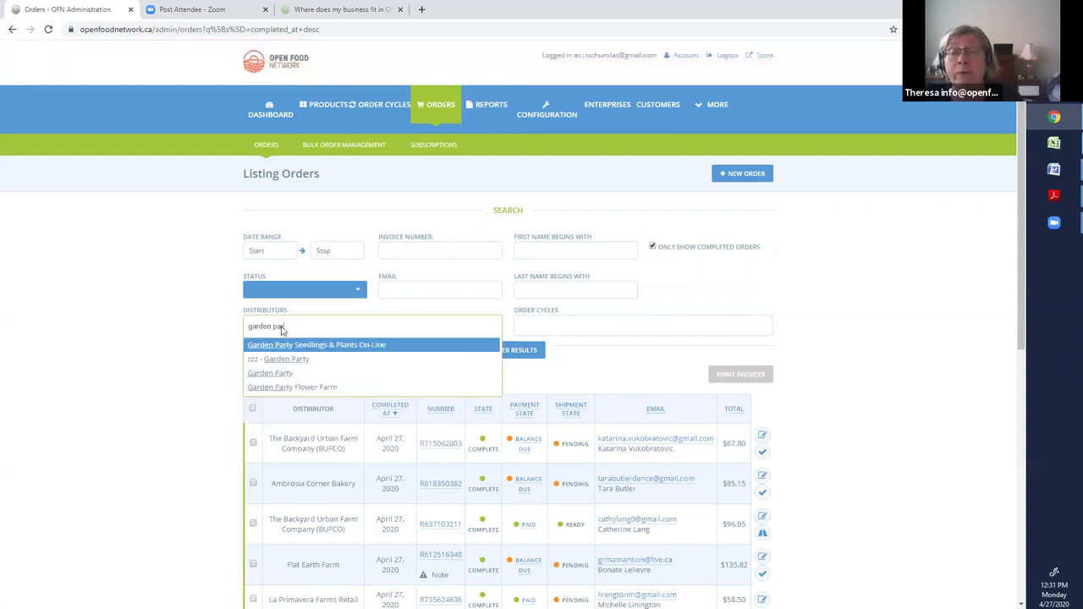
click(279, 373)
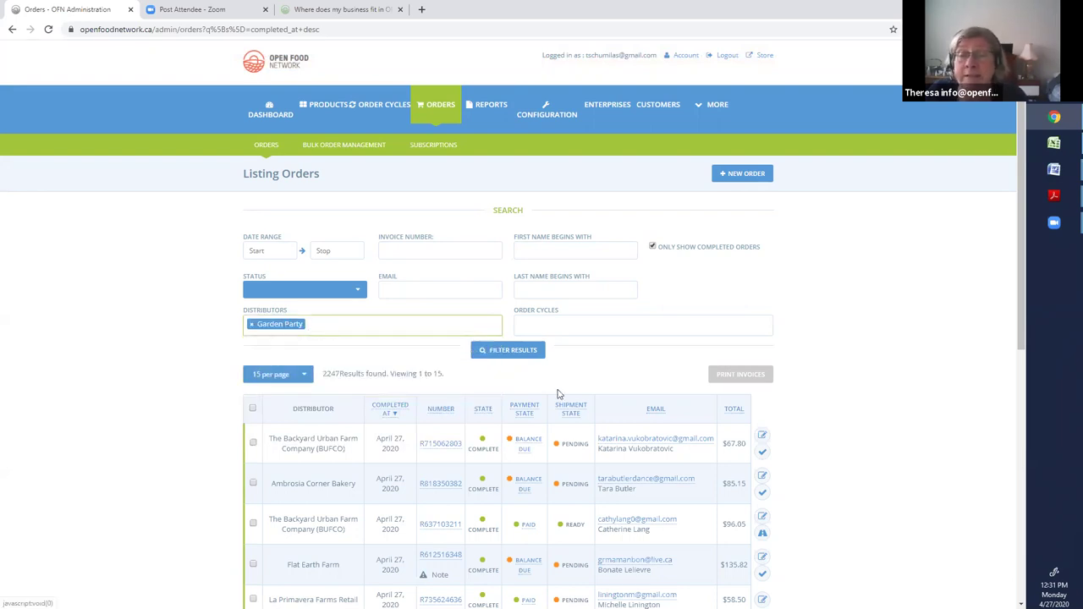
click(510, 350)
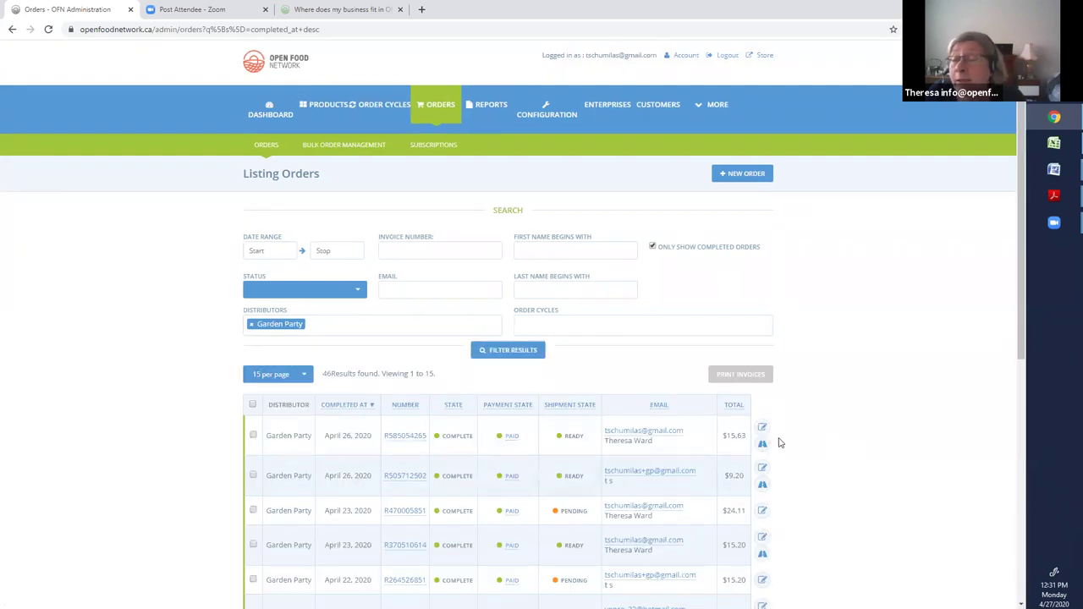
- Open the first Garden Party order, check its field for adding a product, and view its payments
click(762, 429)
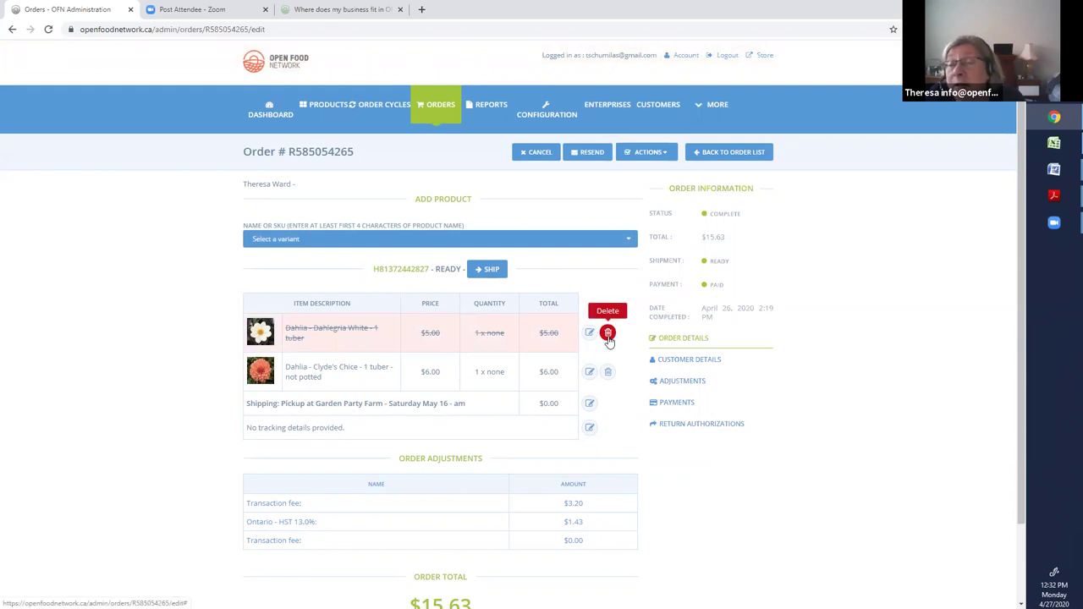
click(627, 240)
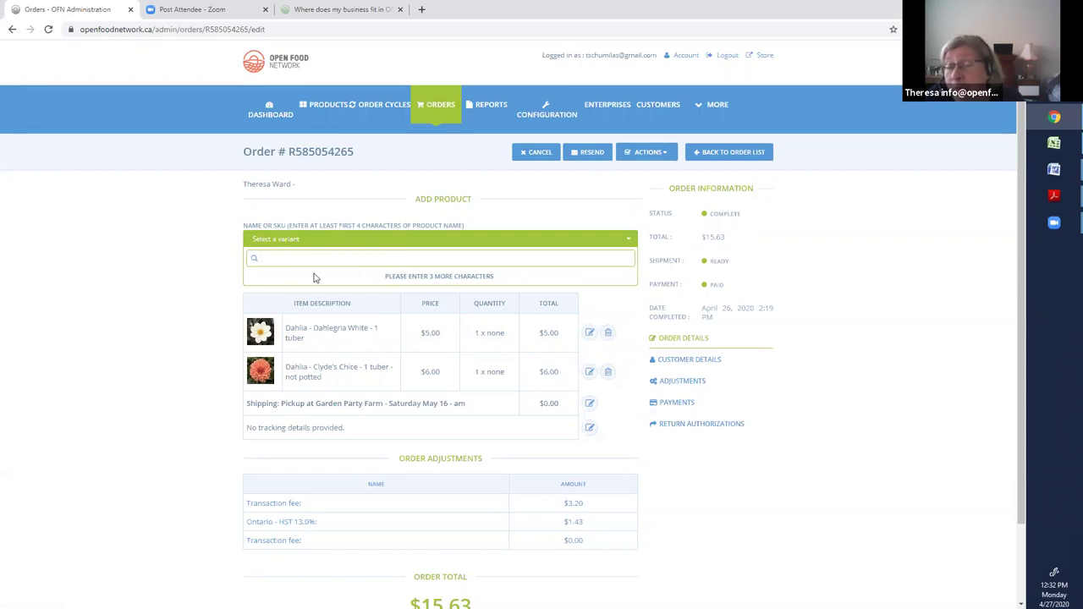
click(776, 552)
click(676, 405)
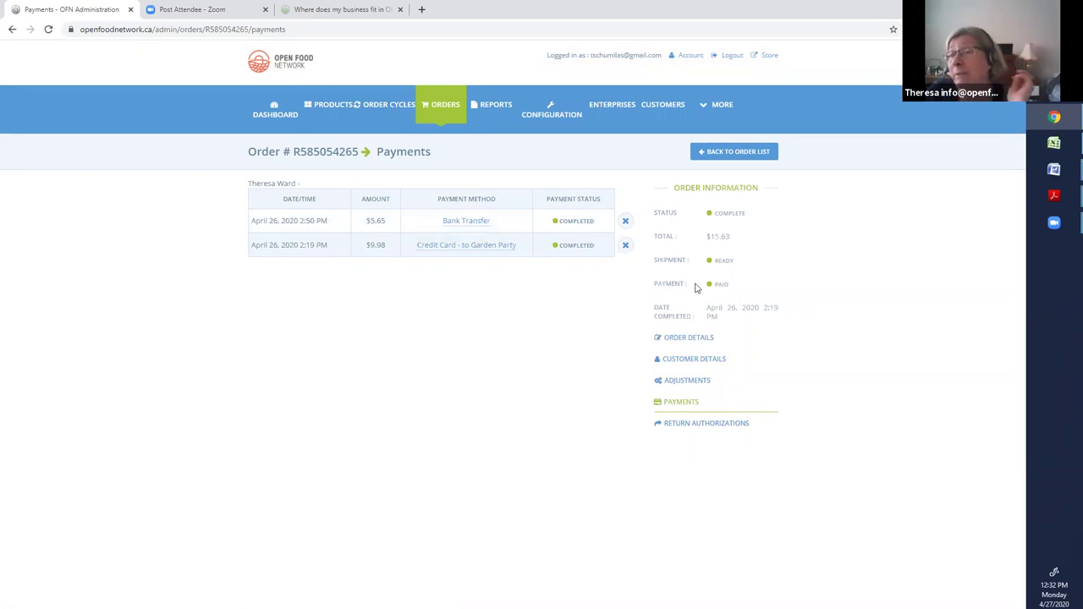
- Generate the printable invoice for the first order in the full list, close the PDF and return to the browser
click(723, 158)
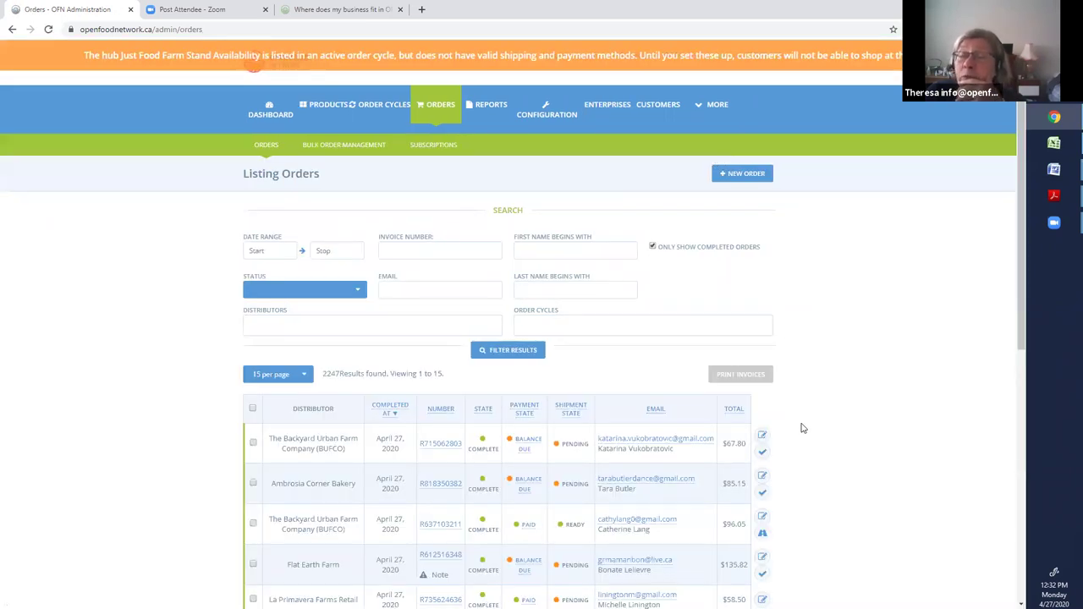
click(762, 436)
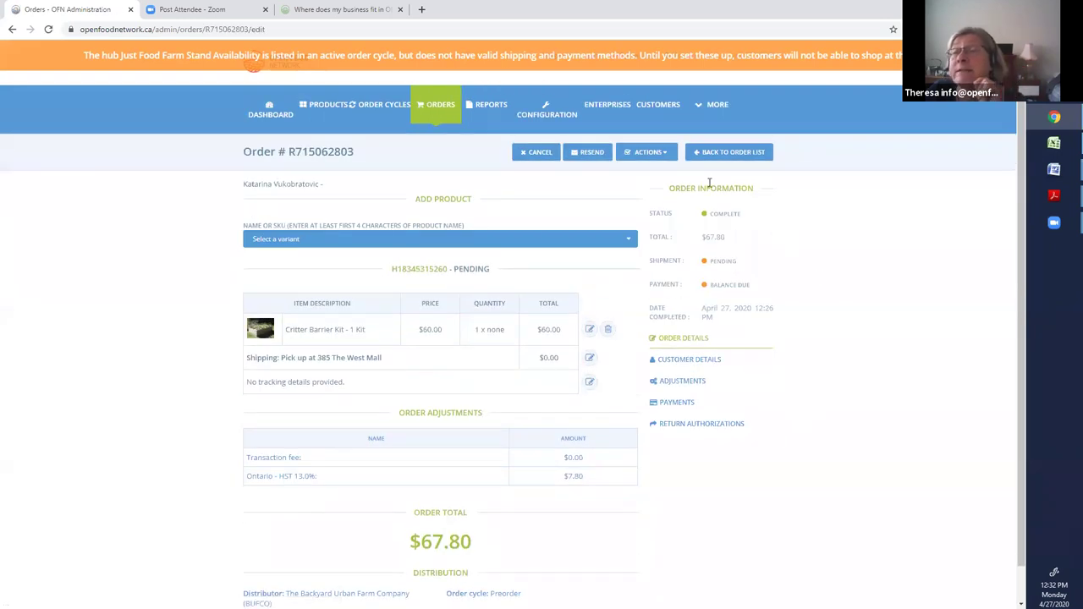
click(666, 157)
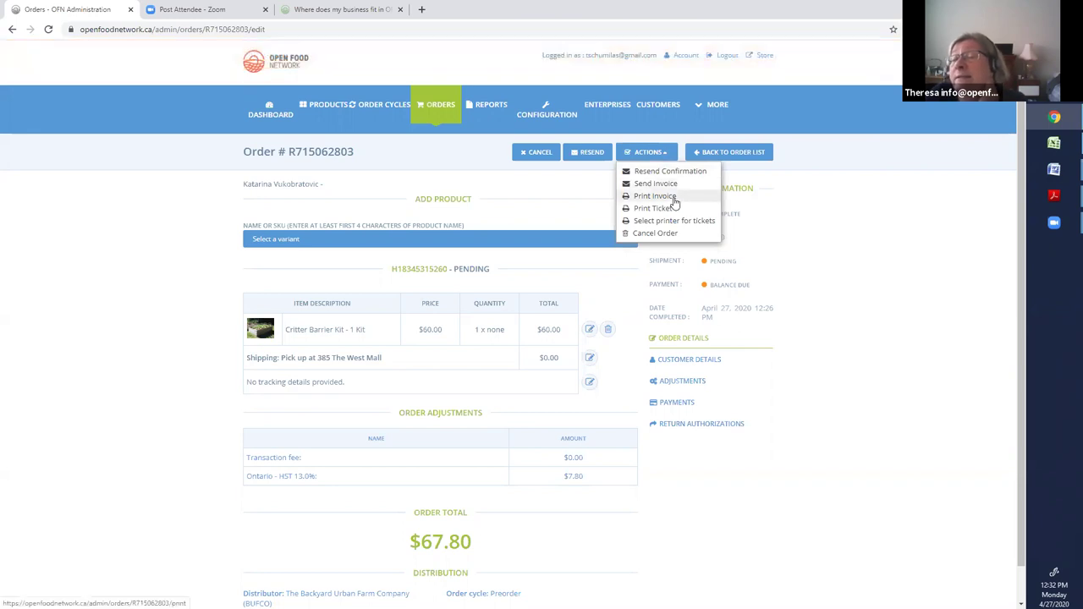
click(675, 201)
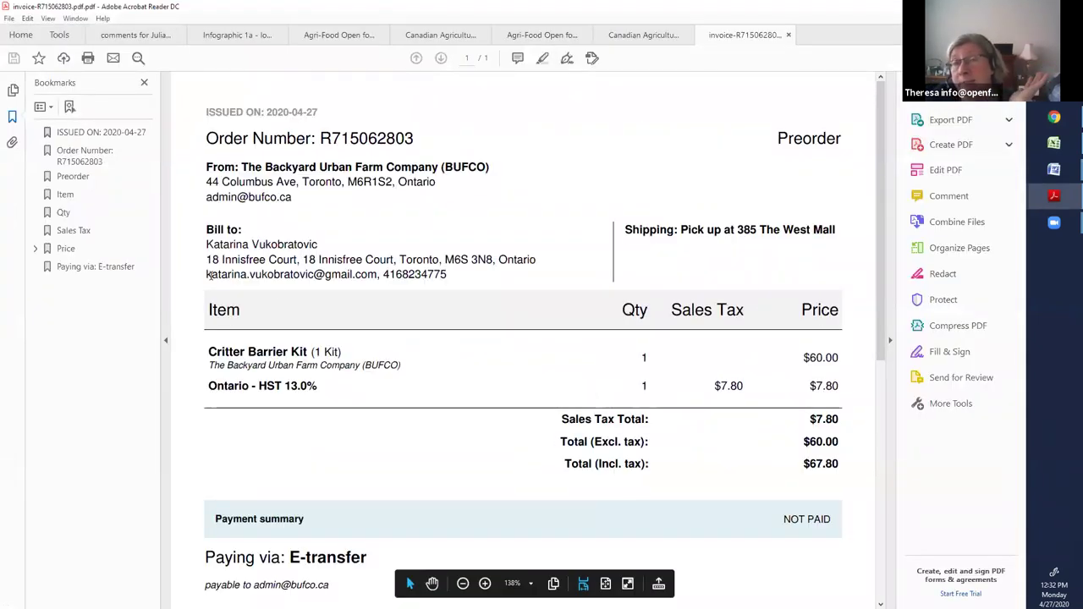
click(787, 35)
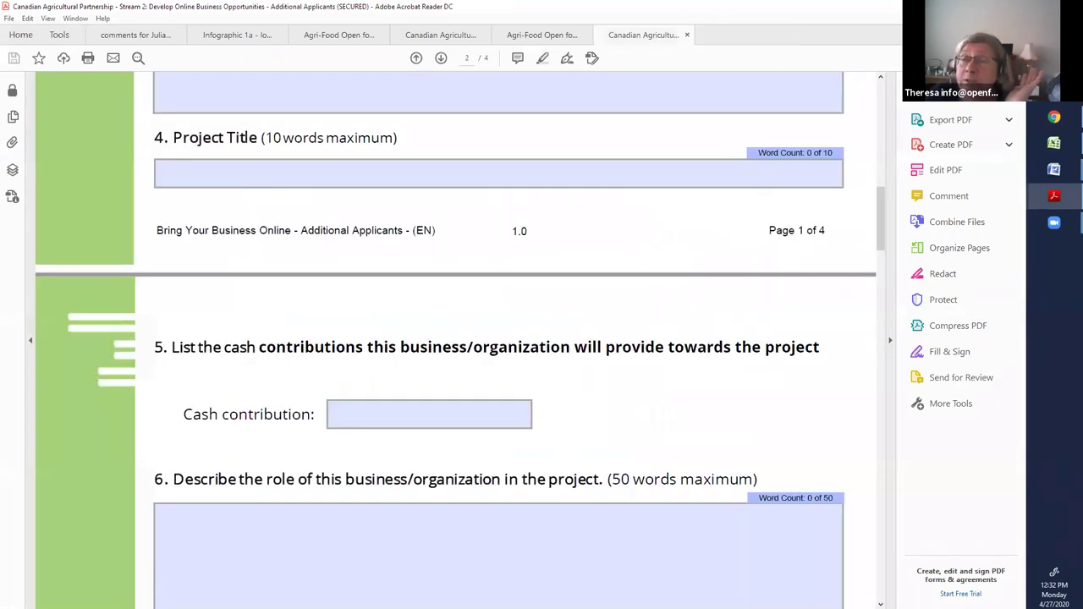
key(alt+Tab)
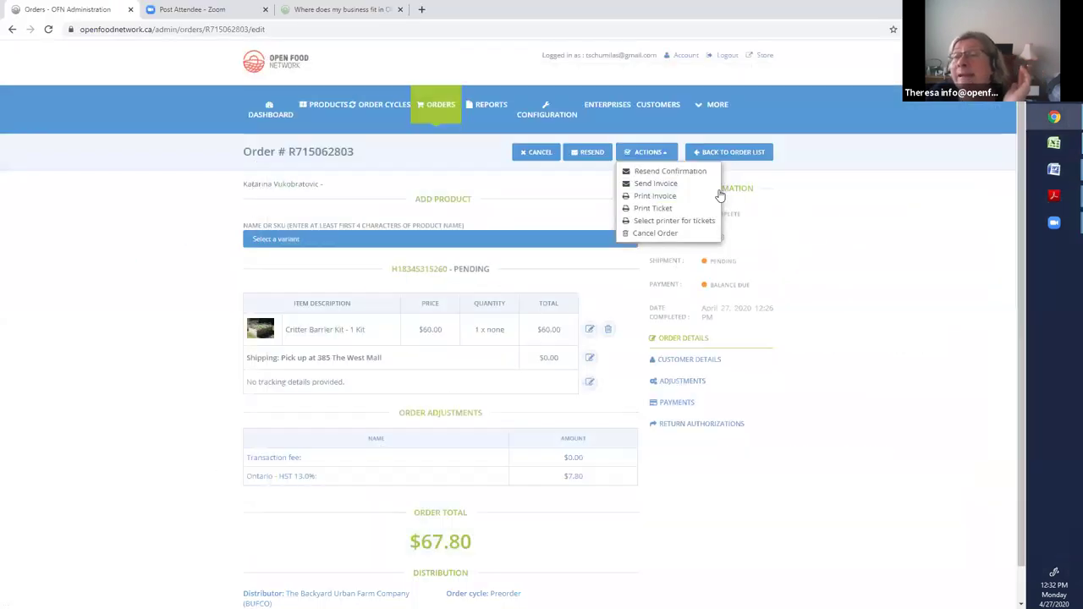
- Return to the orders list and open its bulk order management view
click(444, 106)
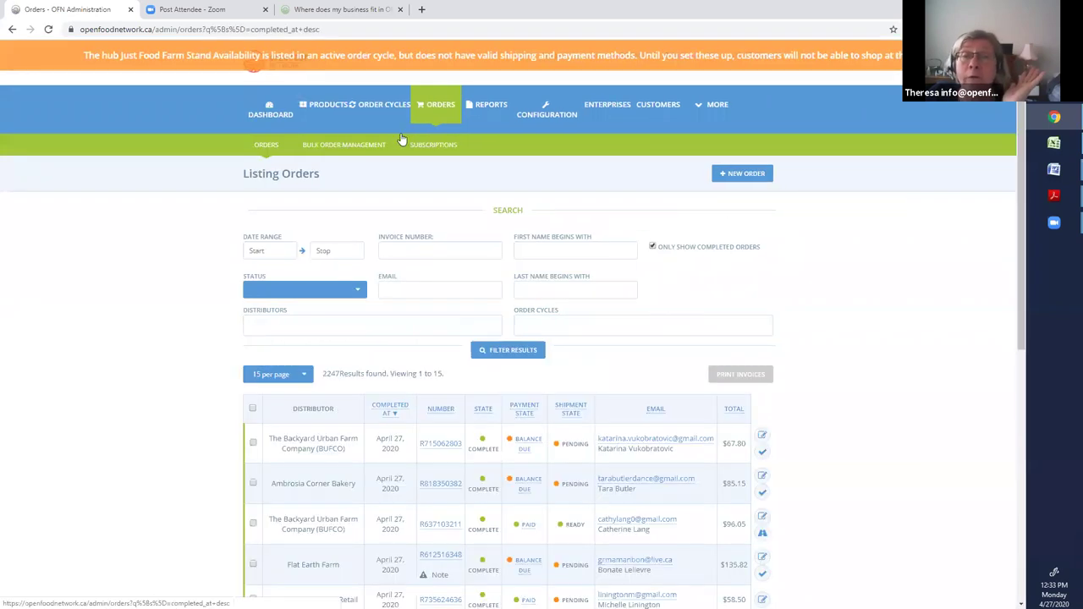
click(365, 147)
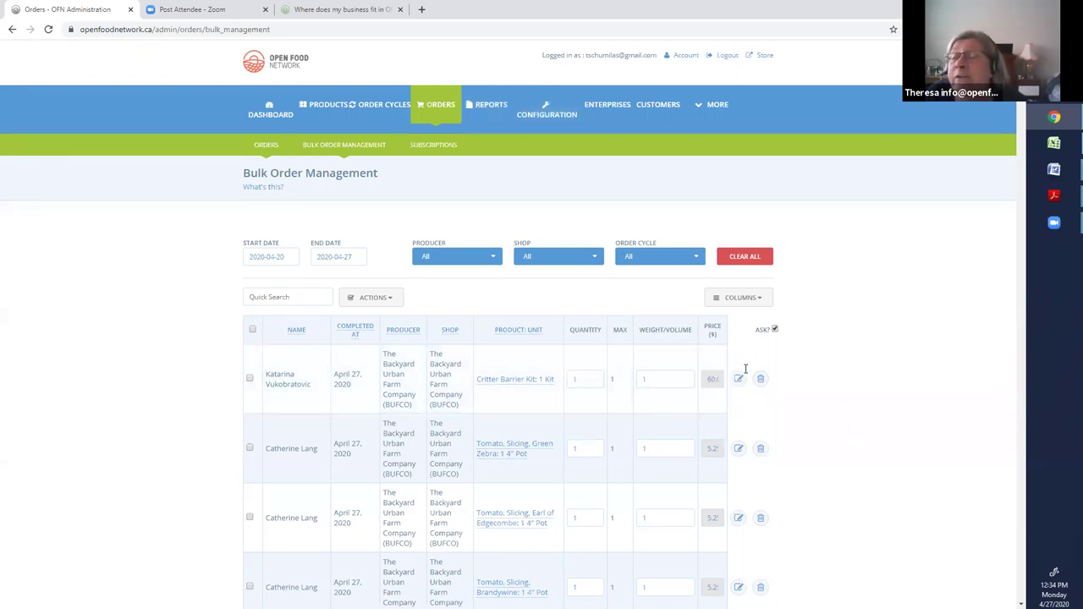
- Open the Order Cycle Supplier Totals report and set its hub filter to Garden Party
click(489, 110)
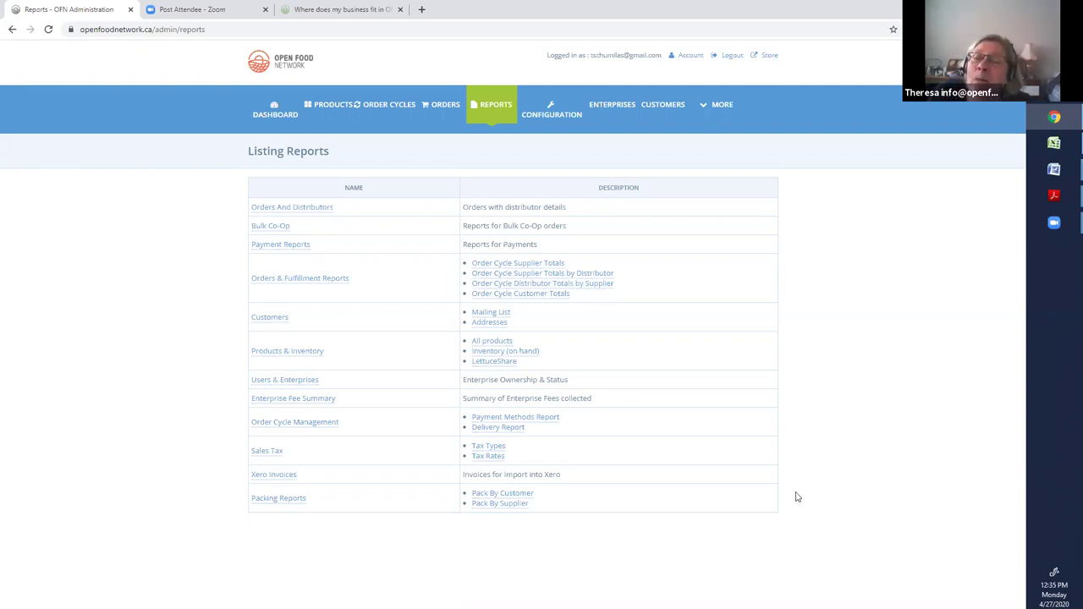
click(540, 264)
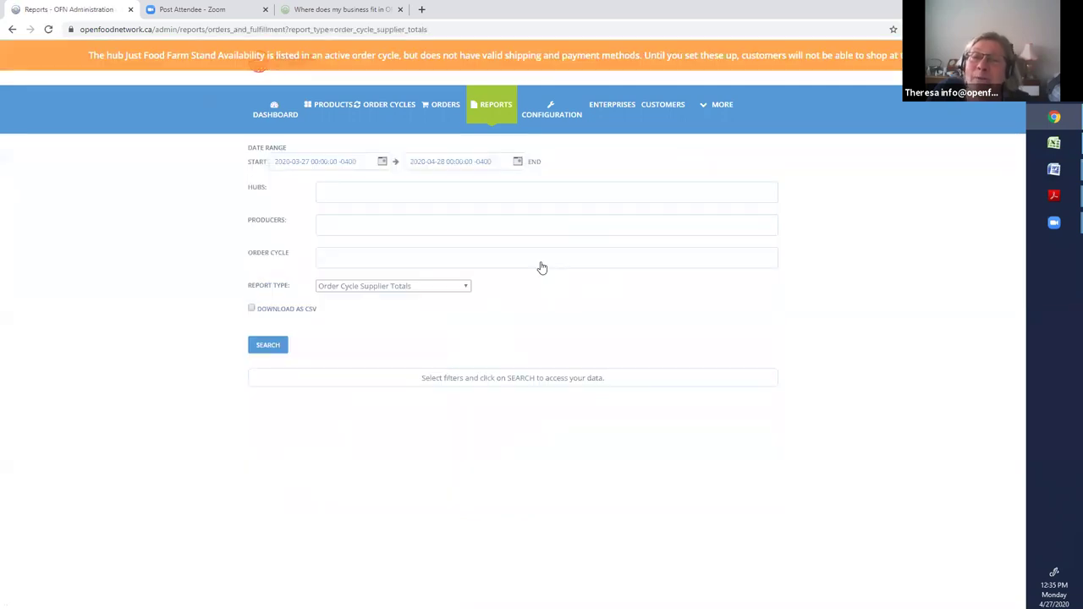
click(401, 196)
text(g)
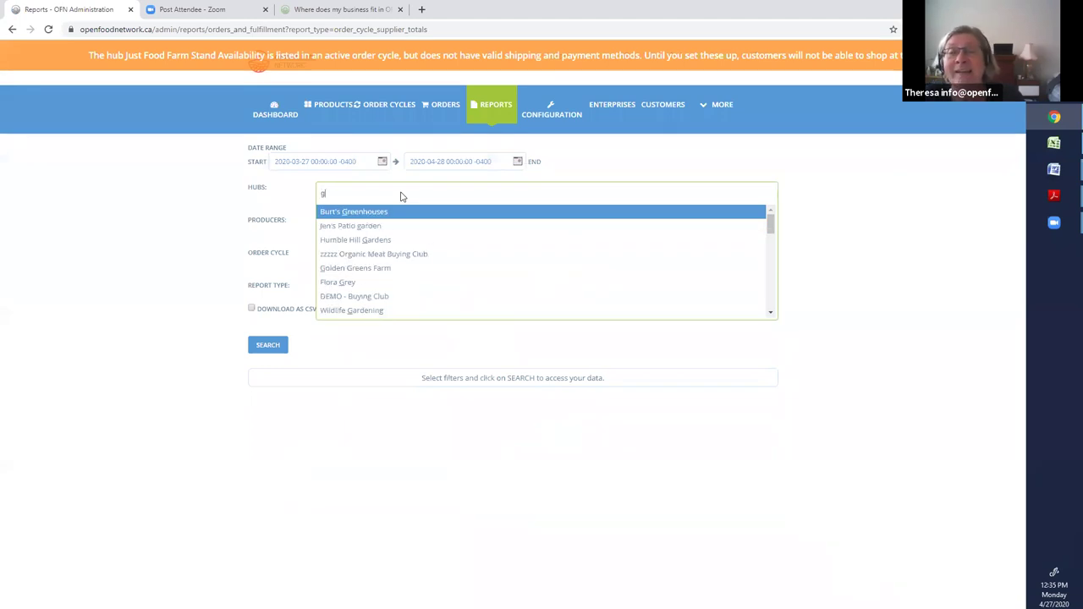
text(arden party)
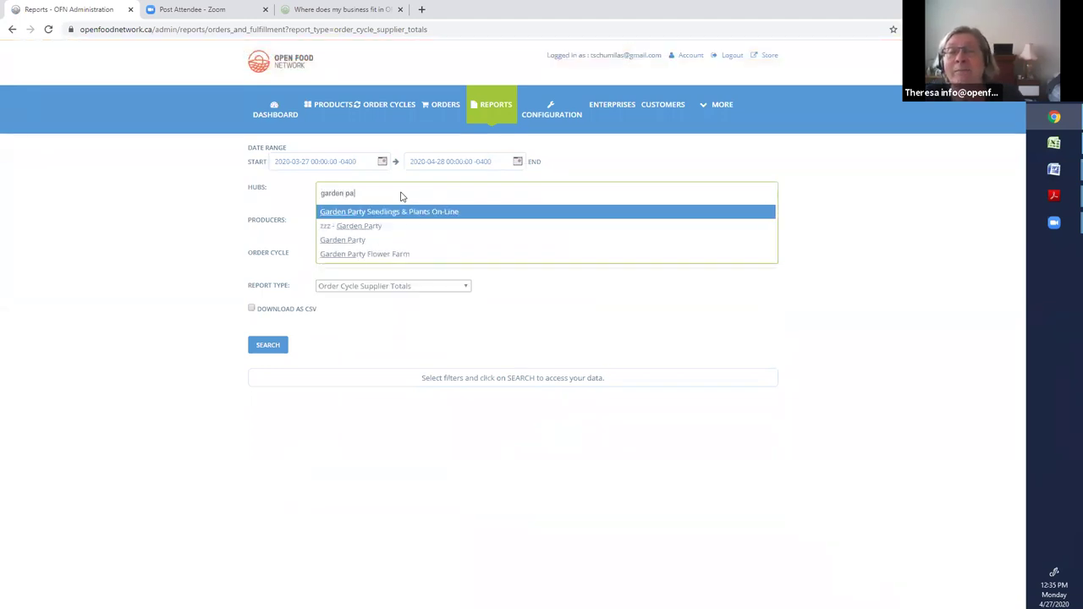
click(355, 240)
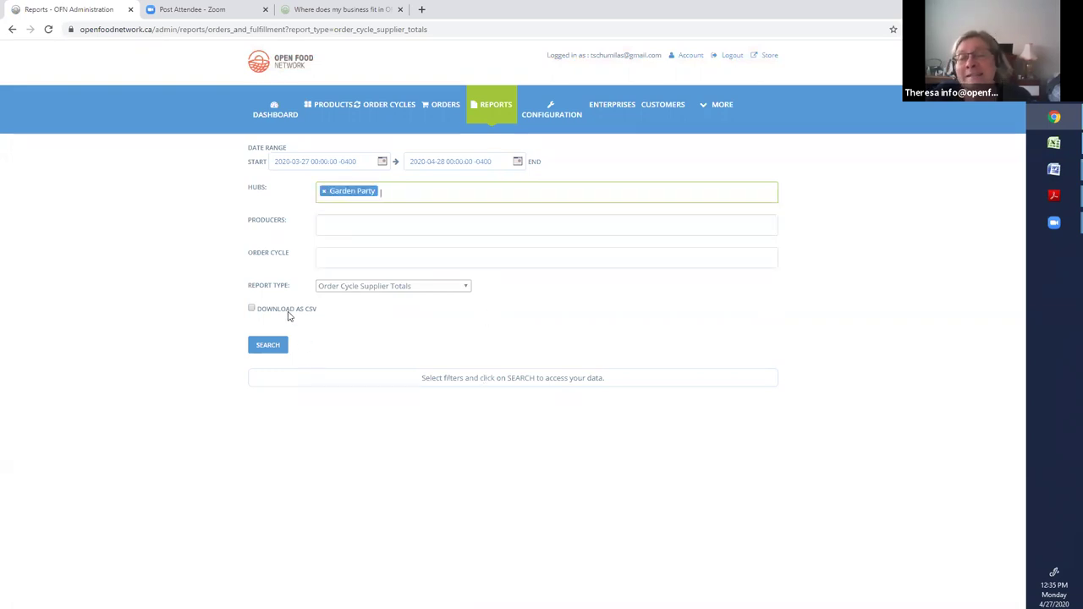
- Download the supplier totals report as CSV, open the file and switch back to the browser
click(251, 309)
click(269, 346)
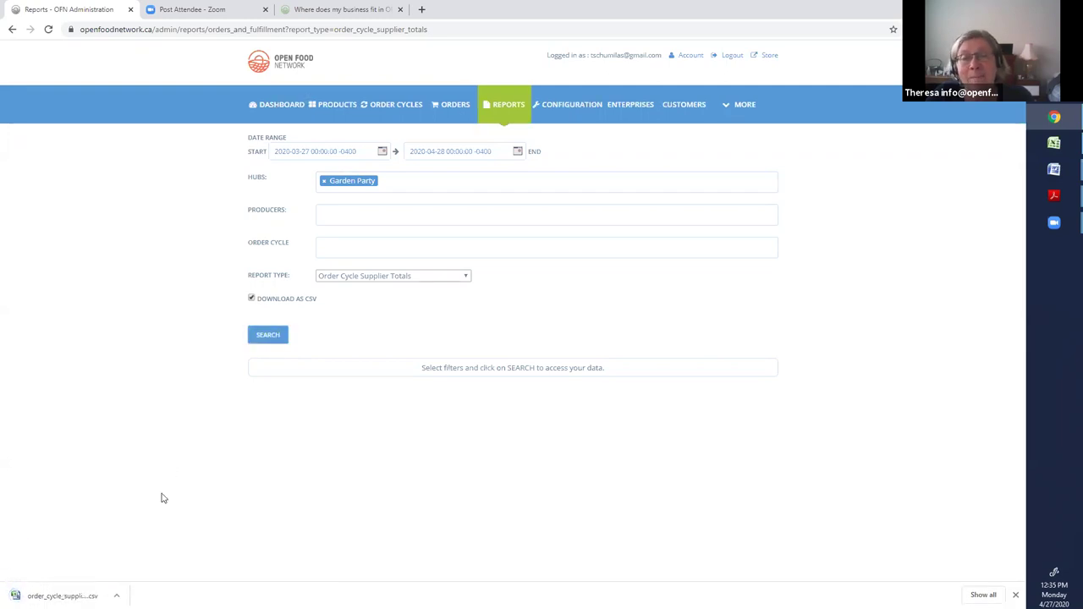
click(60, 595)
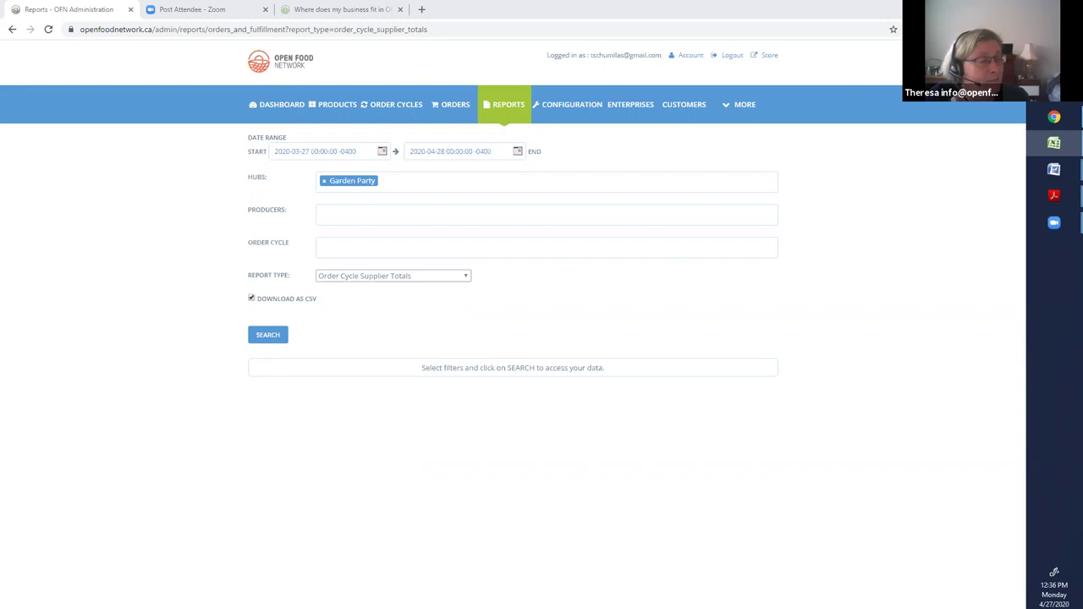
key(alt+Tab)
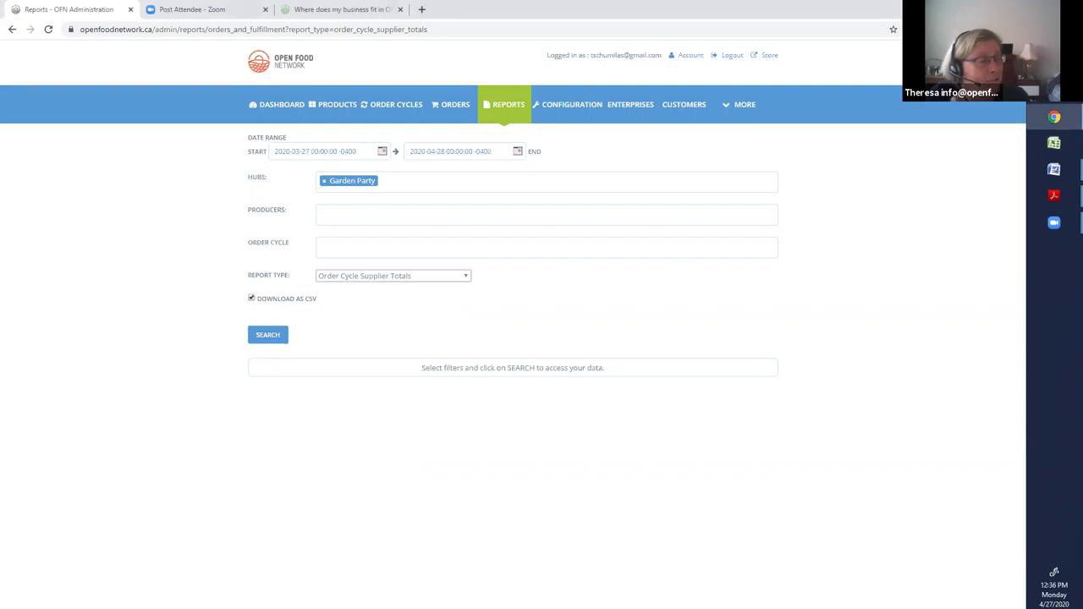
- Download the supplier totals CSV again and view it in a maximized Excel window, ending back at the reports list
click(269, 336)
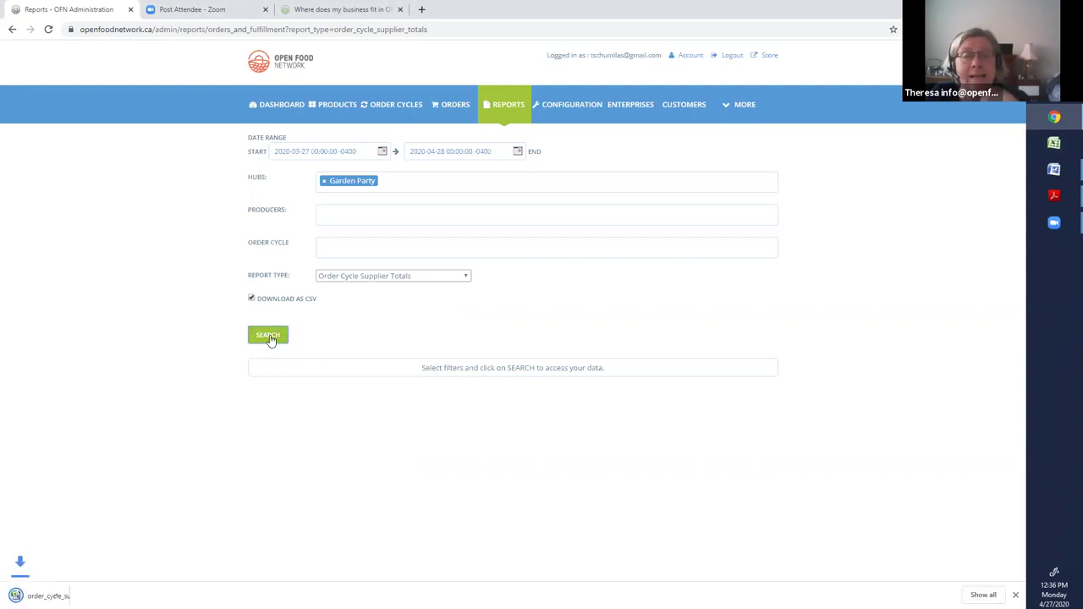
click(105, 584)
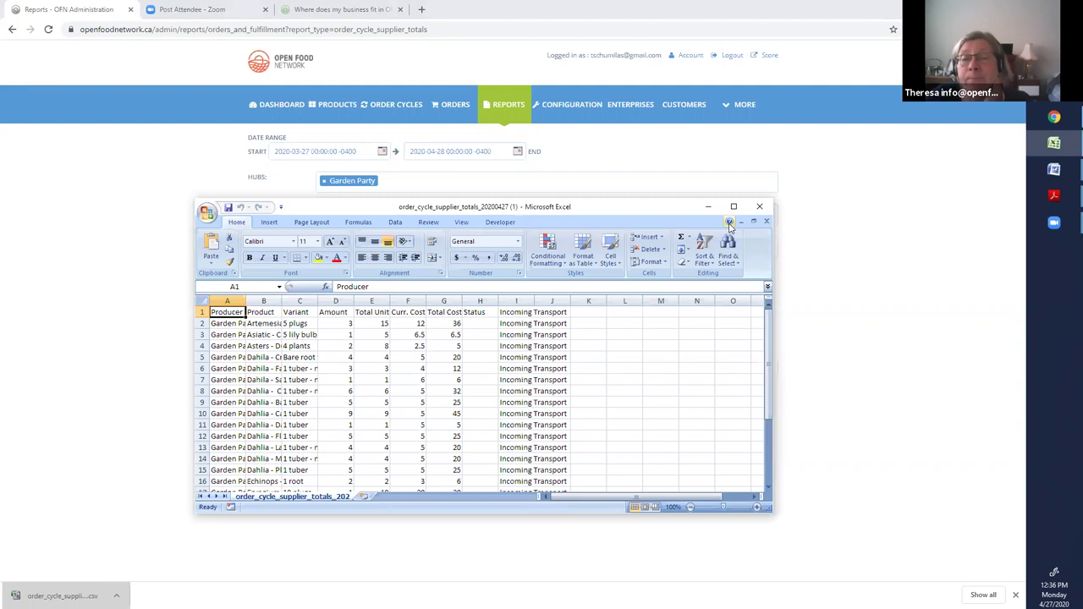
click(734, 209)
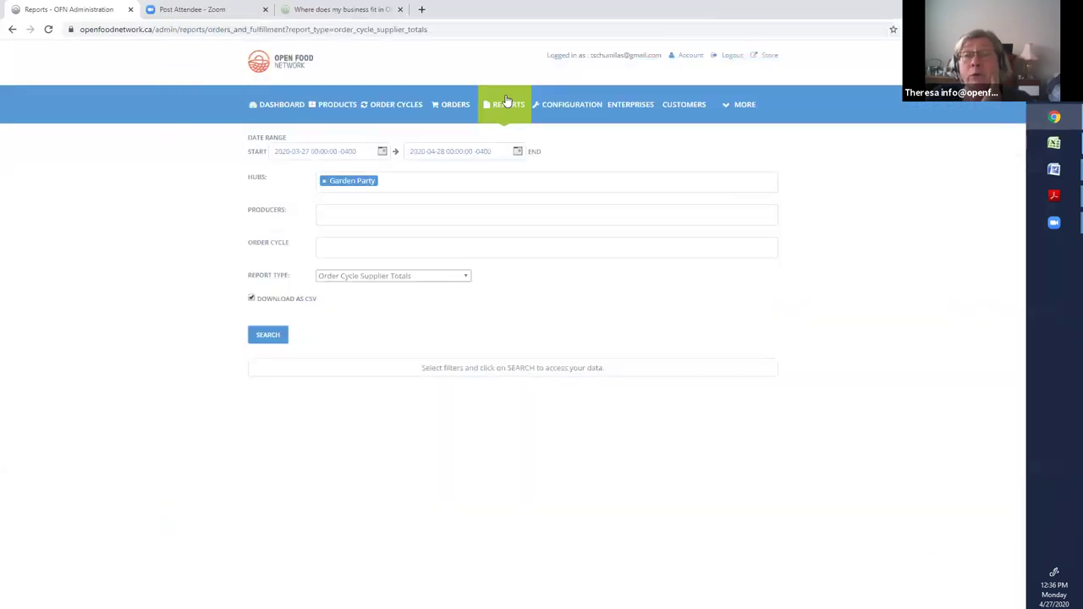
click(512, 108)
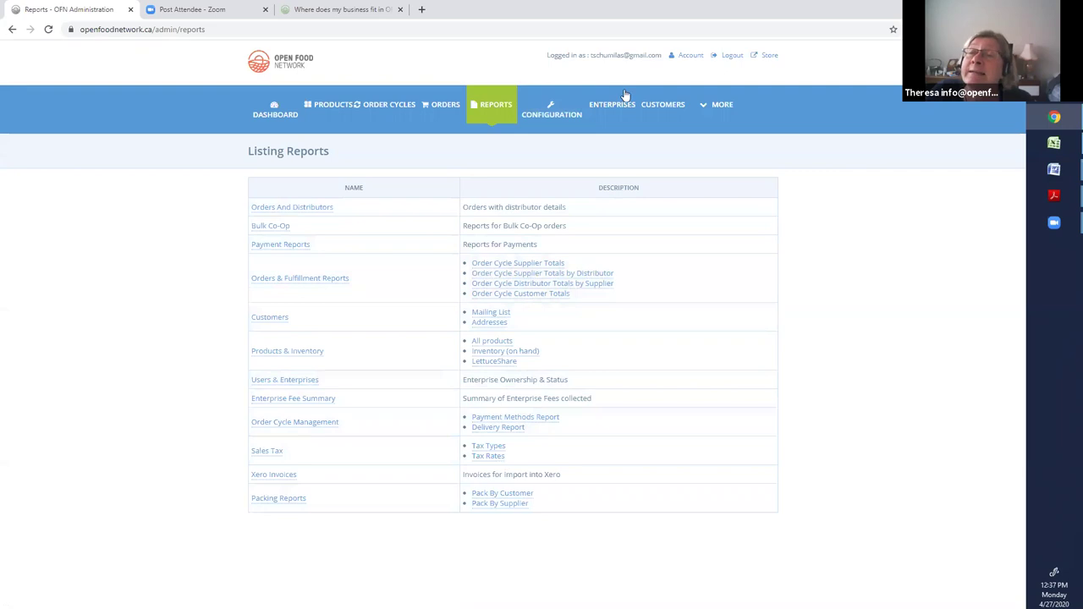
- Open the customers page and list the customers of the shop Garden Party Seedlings & Plants On-Line
click(667, 109)
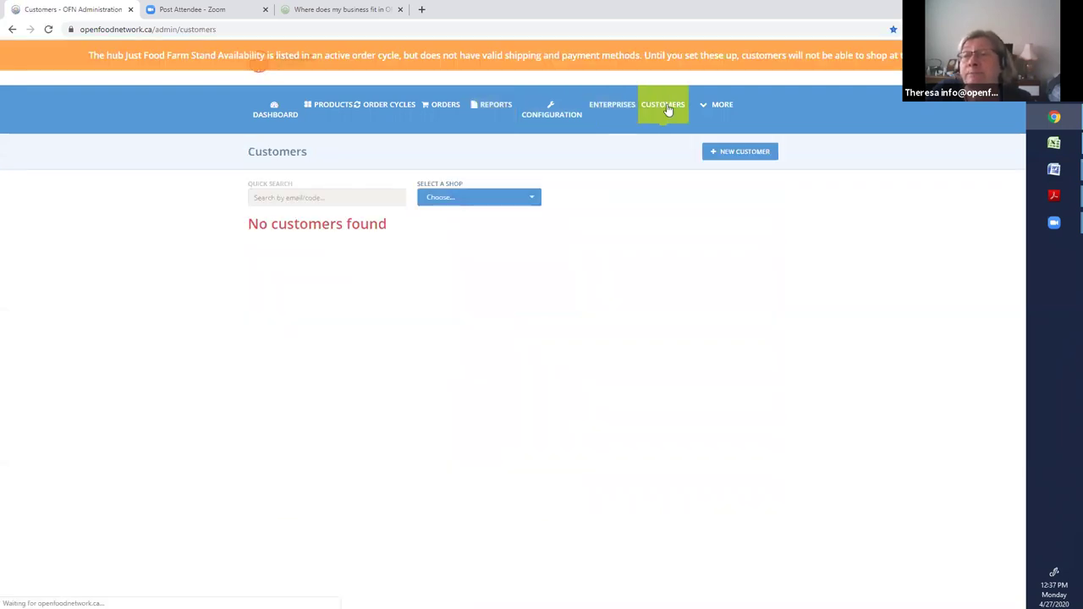
click(533, 198)
text(garden)
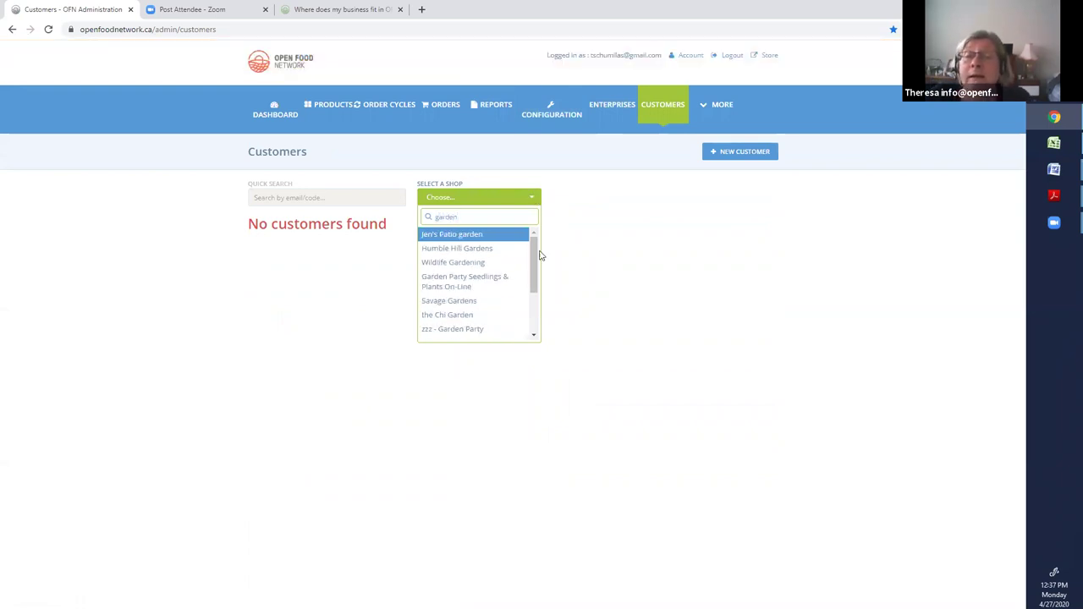
text( party)
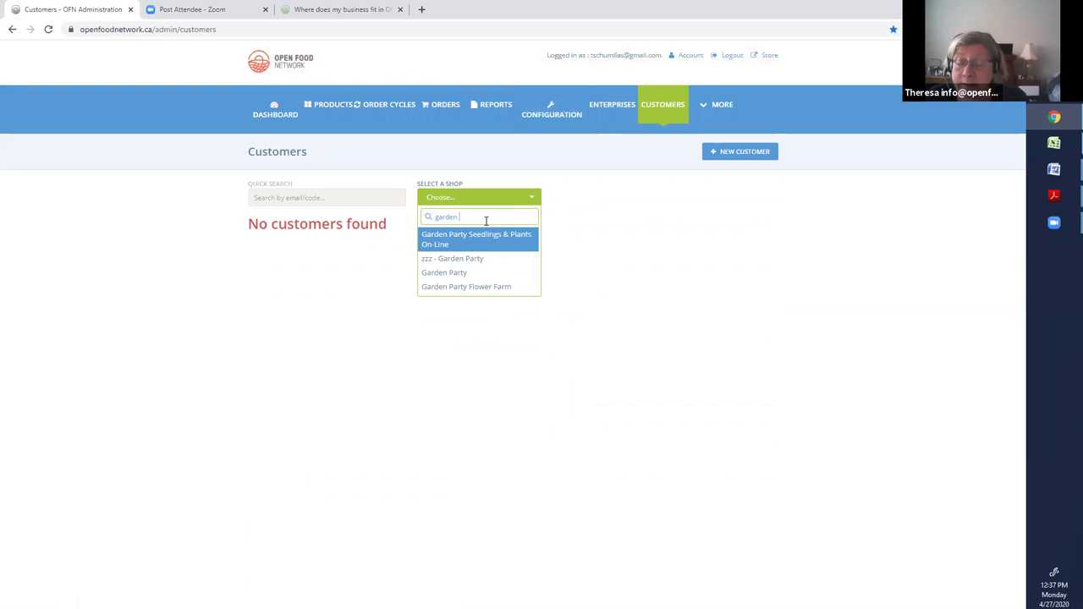
key(Return)
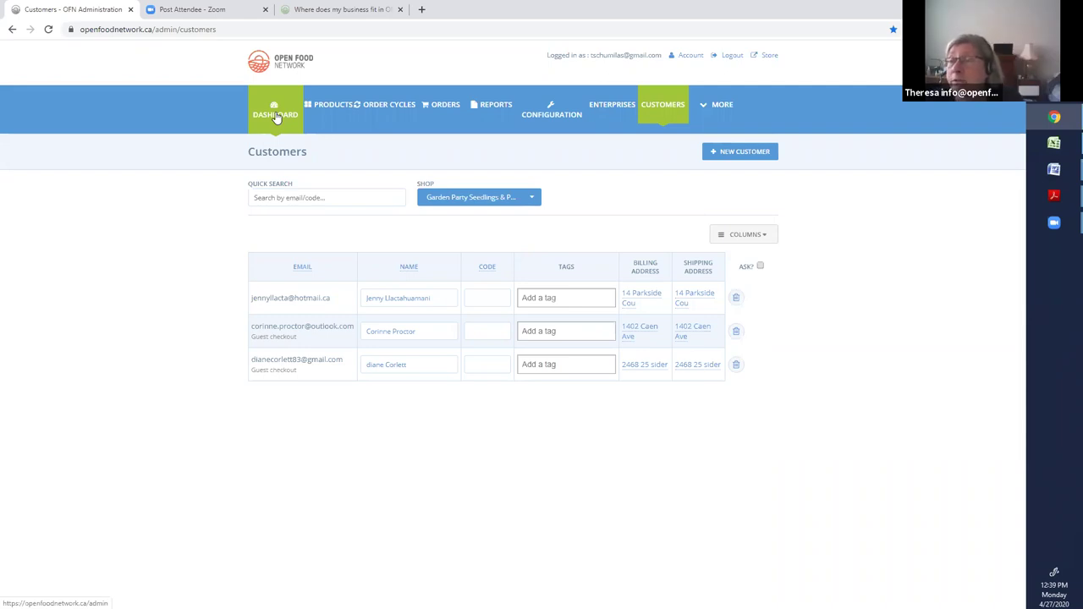
- Open the list of enterprises
click(623, 112)
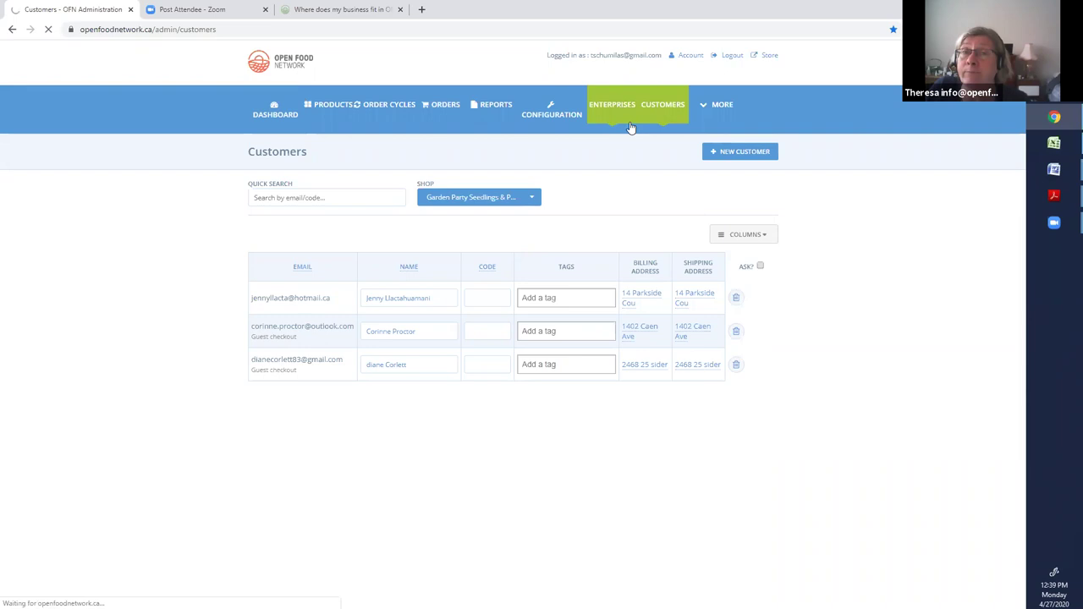
click(606, 111)
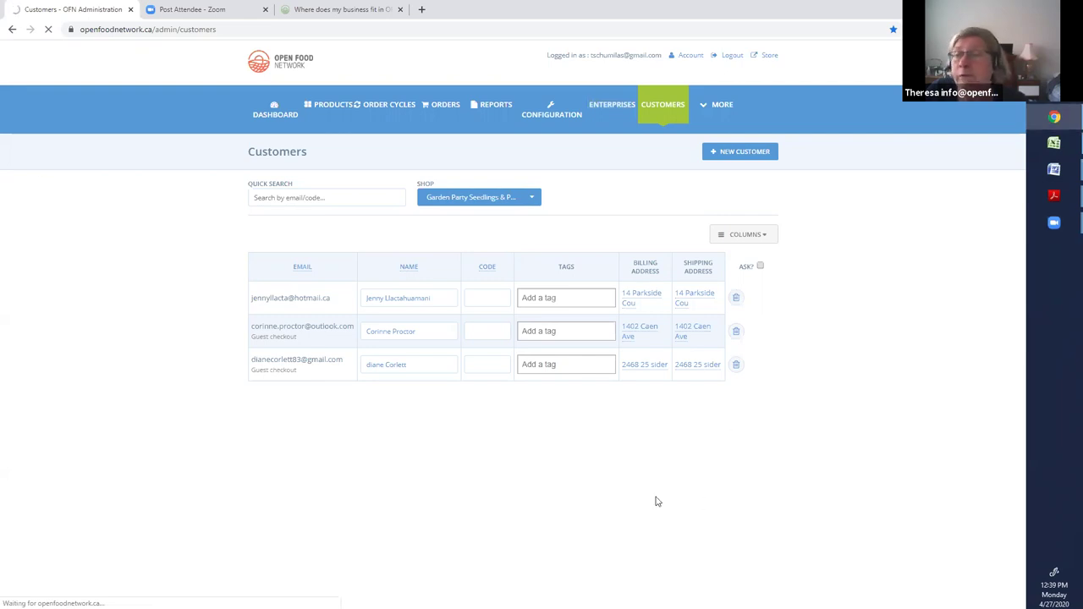
click(615, 114)
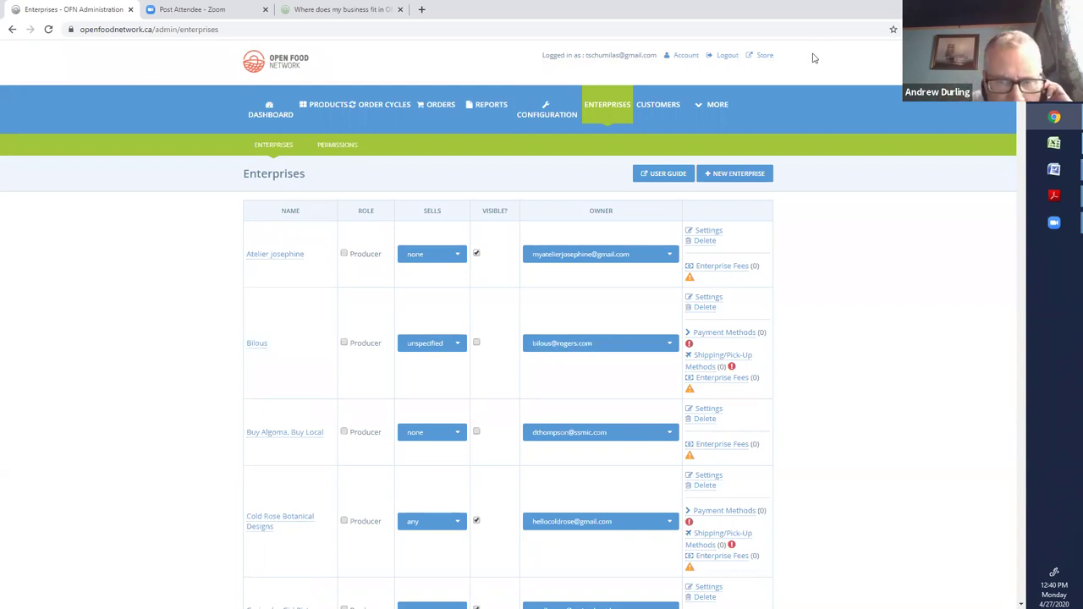
click(495, 108)
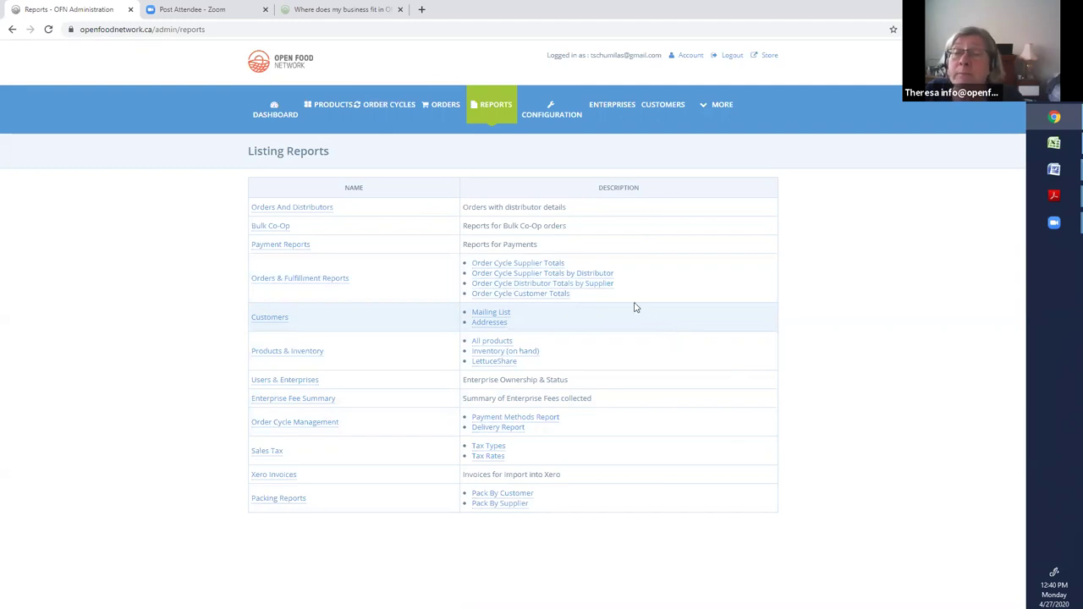
click(549, 296)
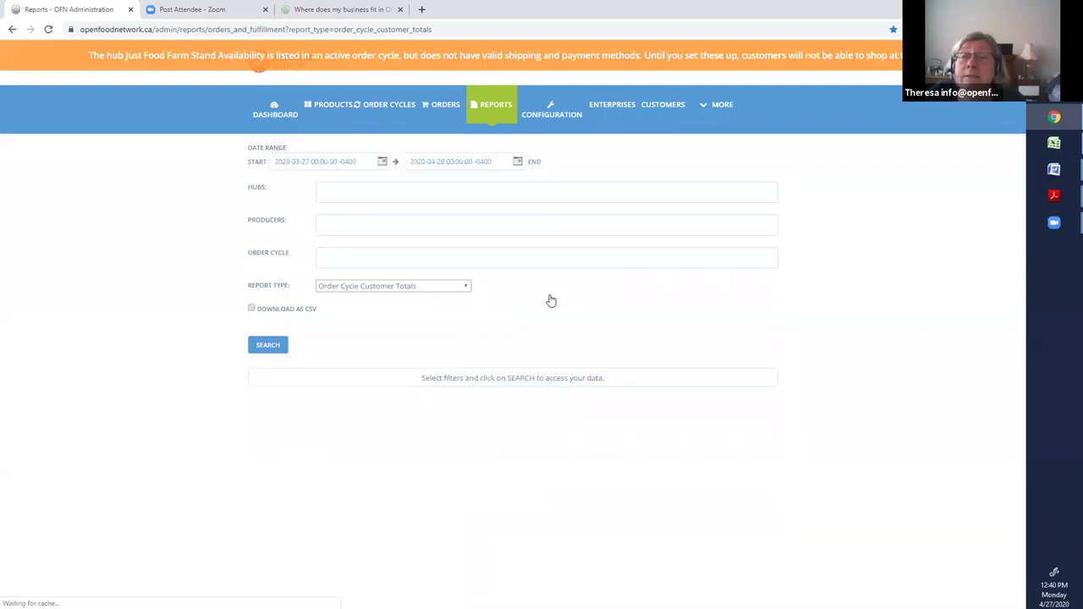
click(382, 161)
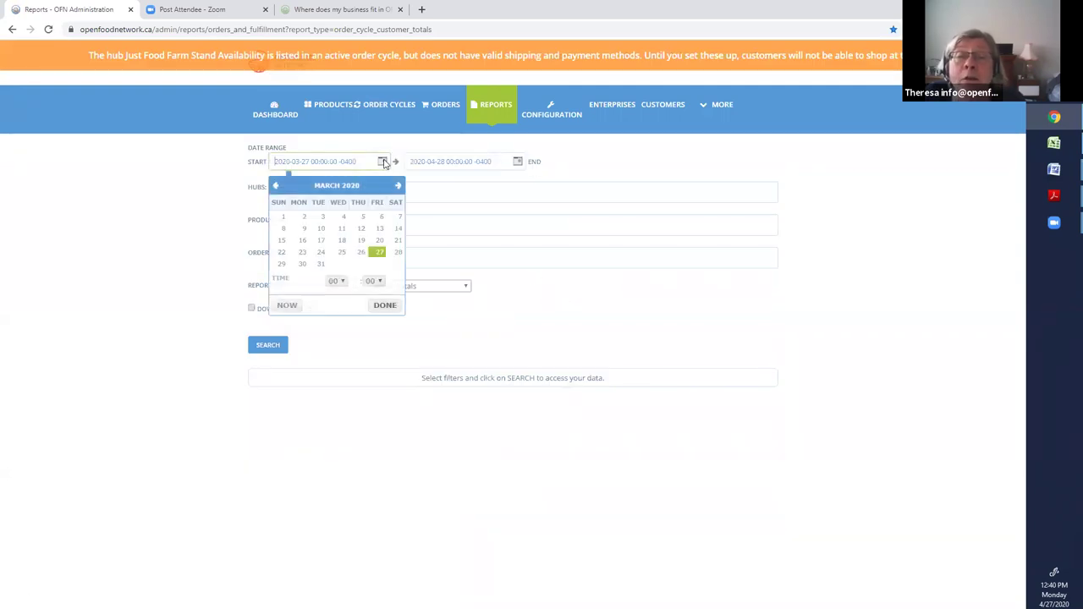
click(274, 185)
click(275, 186)
click(275, 185)
click(275, 185)
click(275, 185)
click(275, 185)
click(275, 186)
click(275, 185)
click(275, 185)
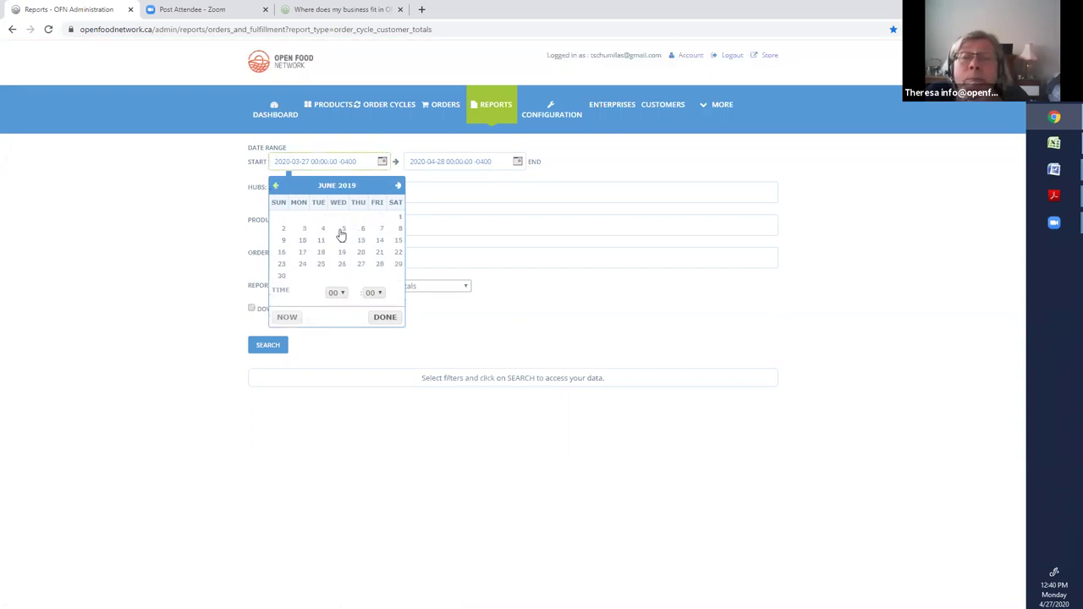
click(397, 218)
click(385, 316)
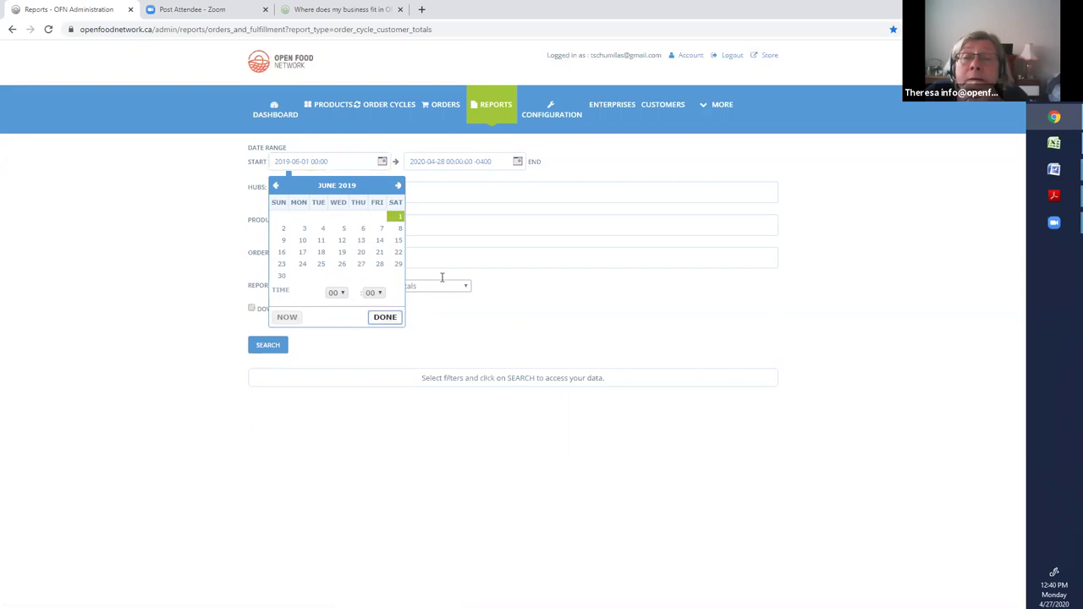
click(519, 164)
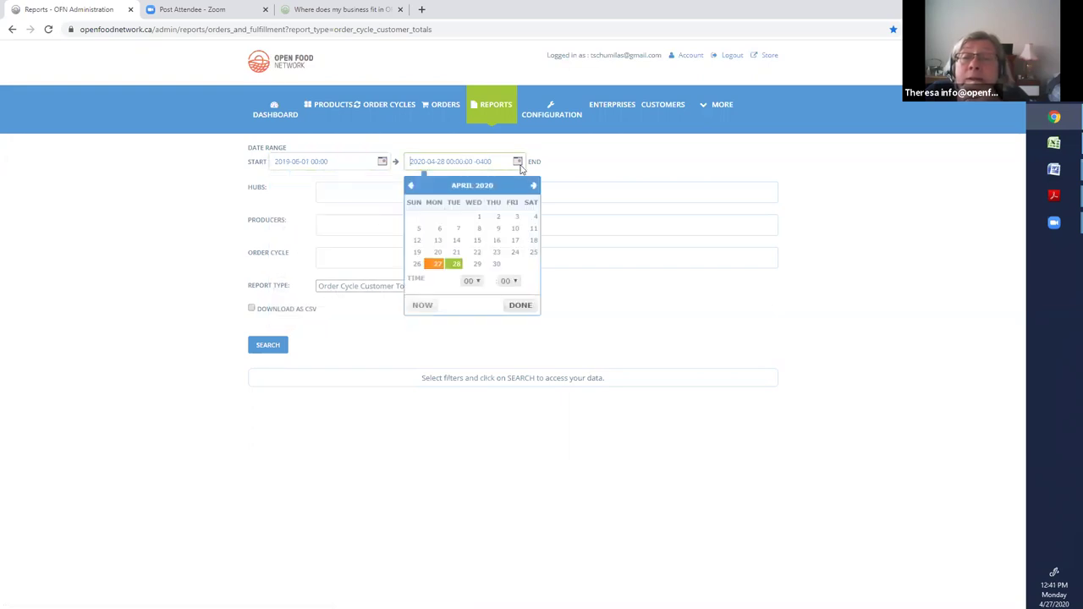
click(410, 187)
click(411, 187)
click(410, 187)
click(410, 187)
click(410, 187)
click(410, 187)
click(410, 187)
click(417, 217)
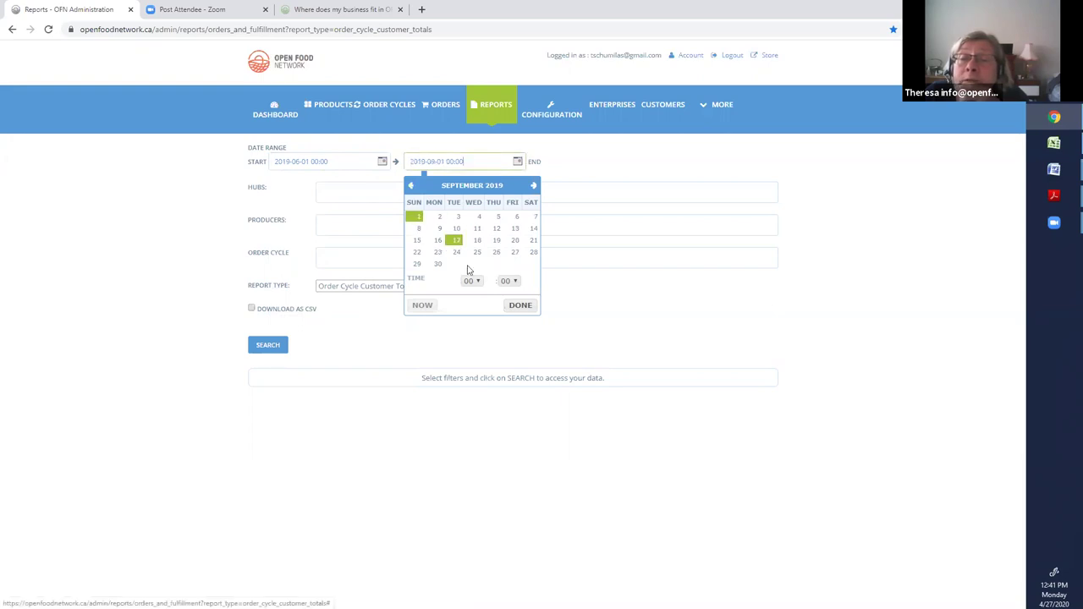
click(521, 306)
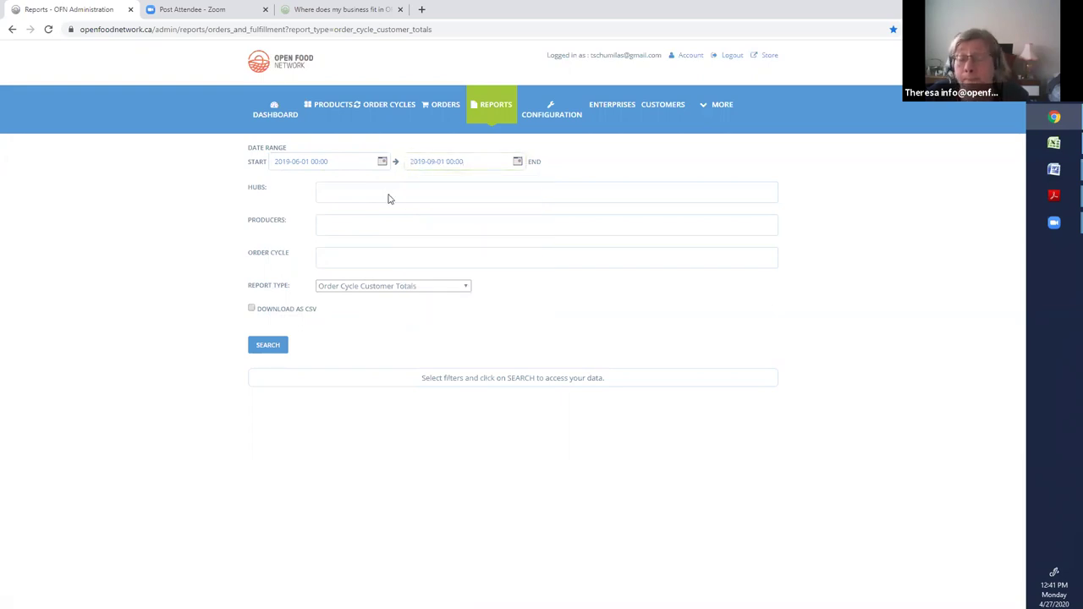
- Filter the customer totals report by the hub Bailey's Local Foods and generate it as a CSV download
click(389, 196)
text(bailey)
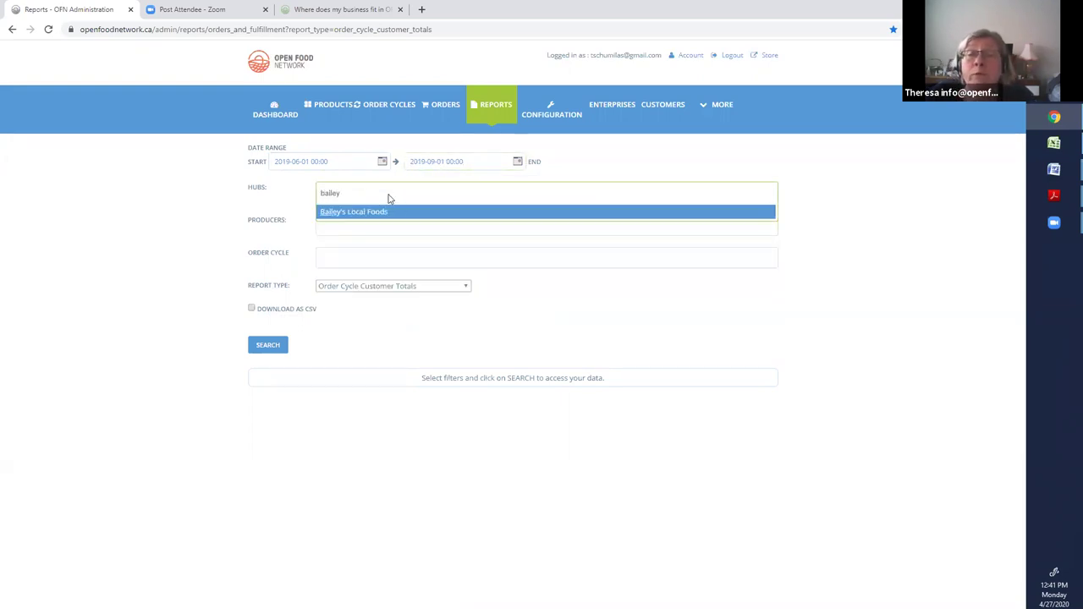
click(392, 215)
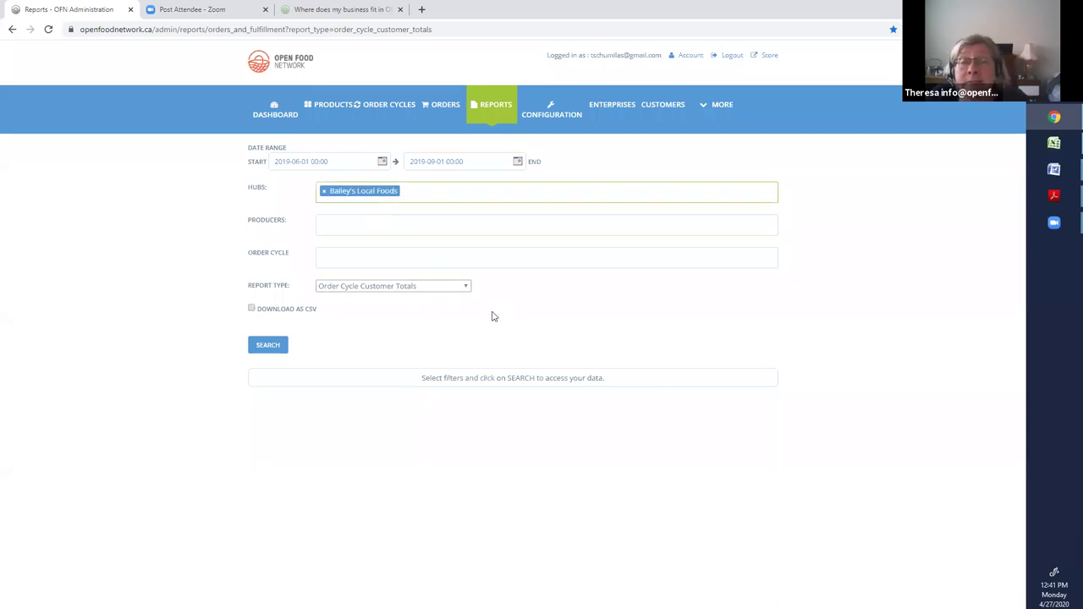
click(264, 311)
click(272, 347)
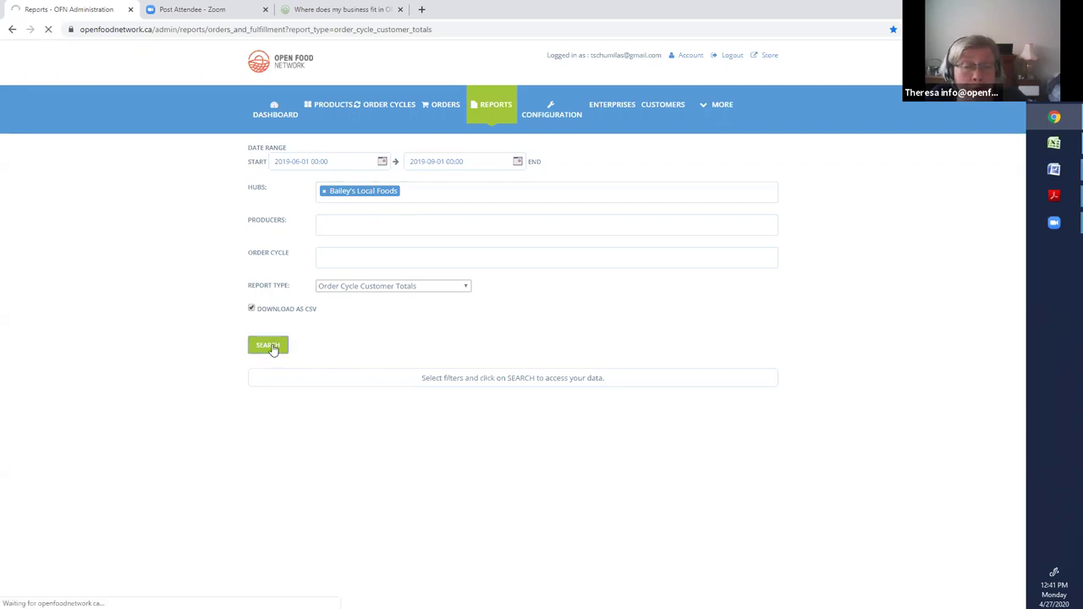
- Open the downloaded customer totals CSV in Excel, examine its columns through the billing details, and switch back to the browser
click(47, 590)
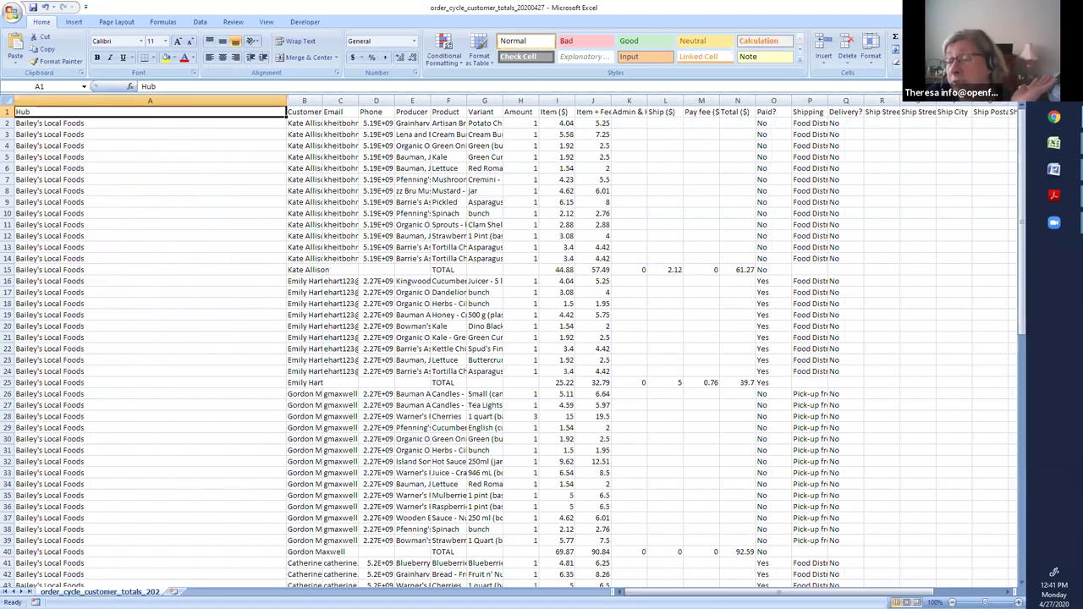
drag(812, 591, 812, 591)
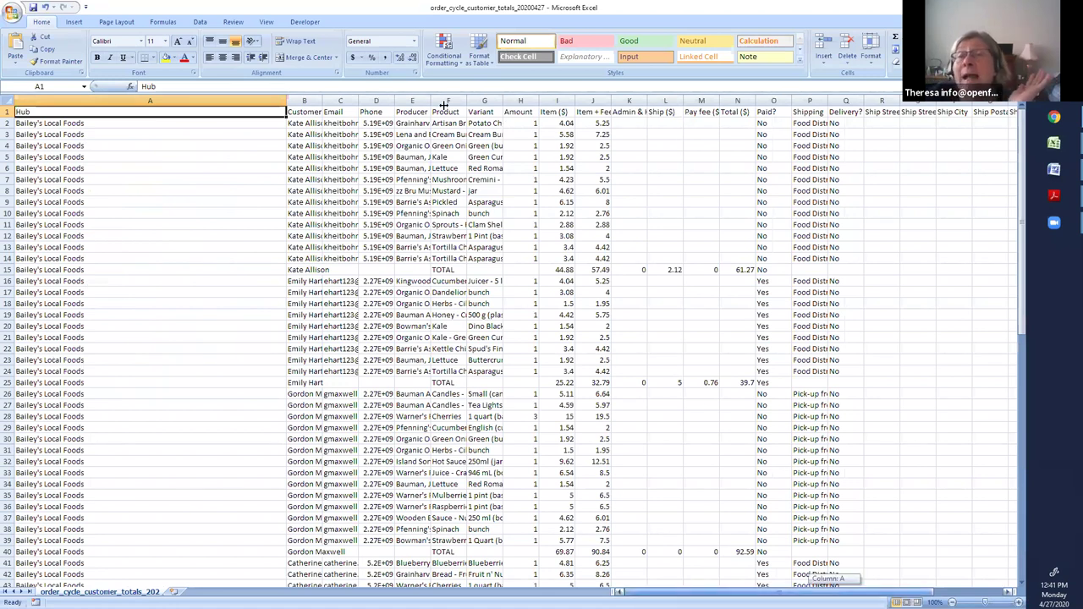
scroll(444, 105, right, 4)
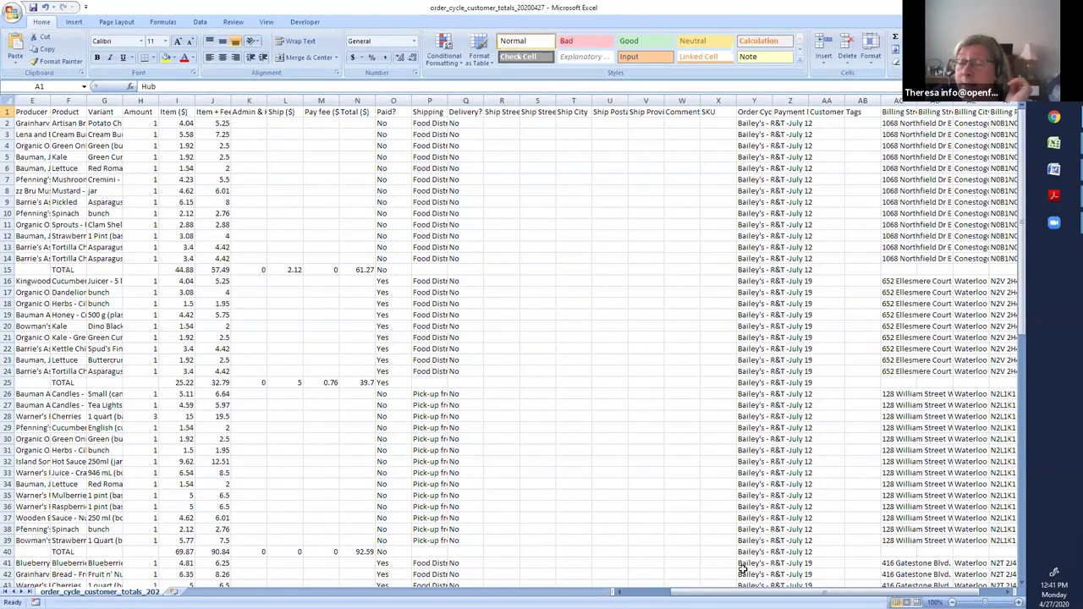
drag(728, 591, 787, 588)
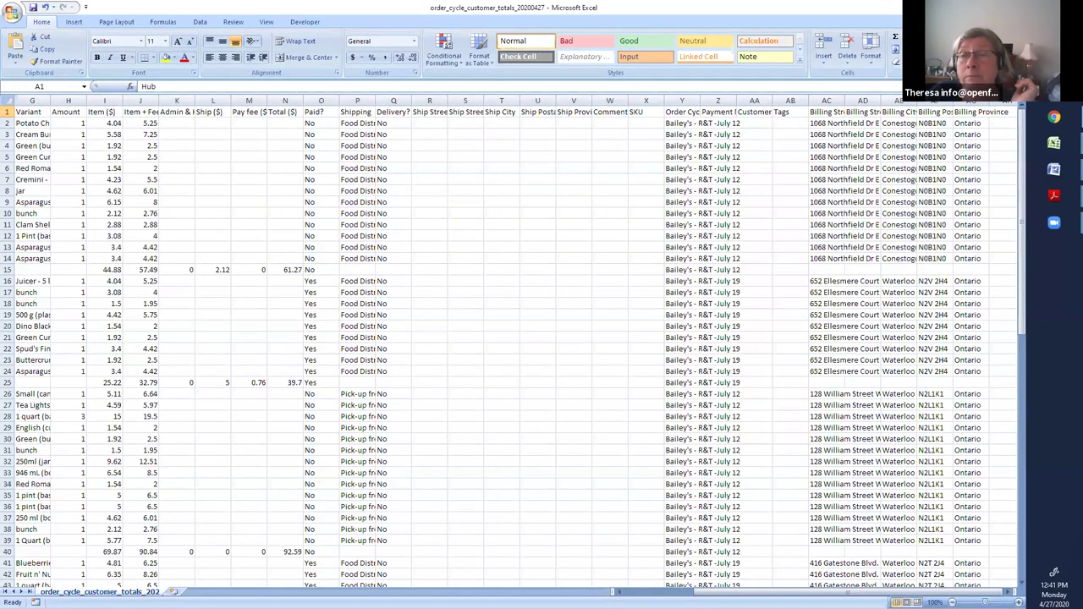
key(alt+Tab)
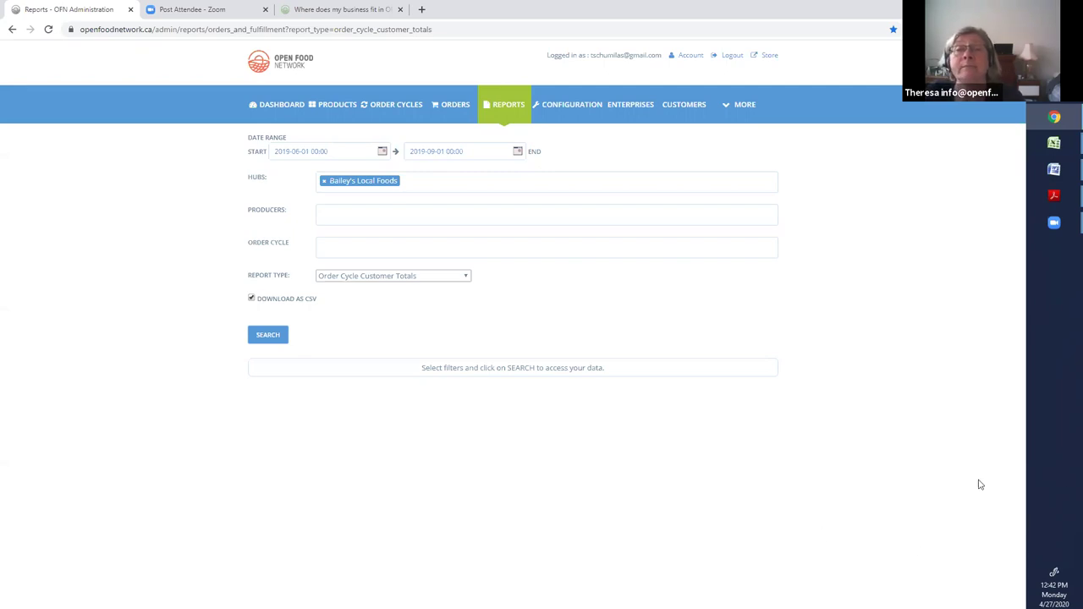
- Open the enterprises list and look through its entries further down
click(633, 103)
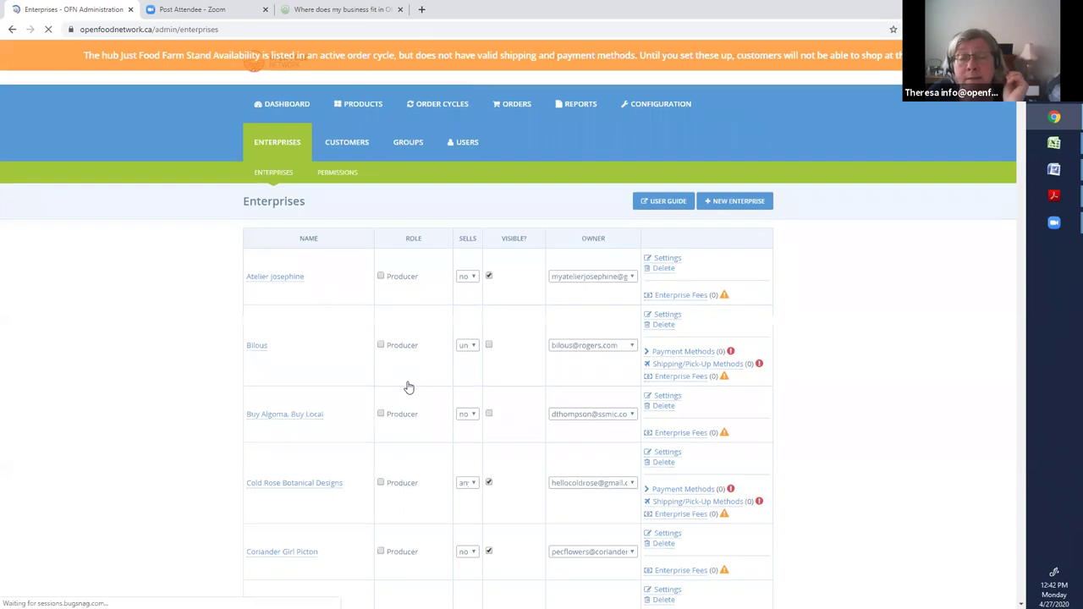
scroll(407, 387, down, 3)
scroll(407, 387, down, 20)
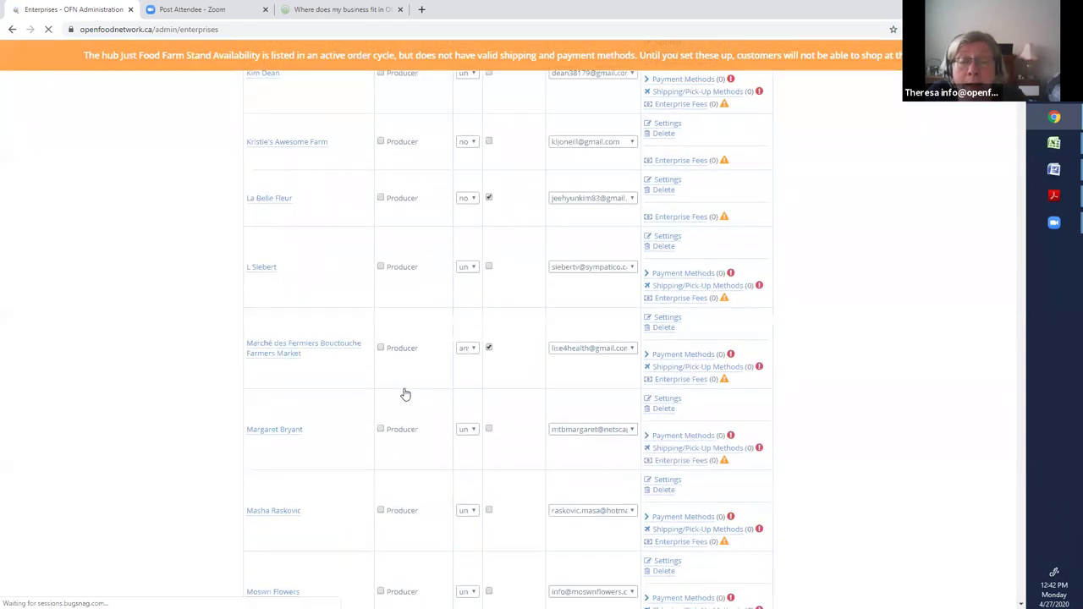
scroll(400, 431, down, 5)
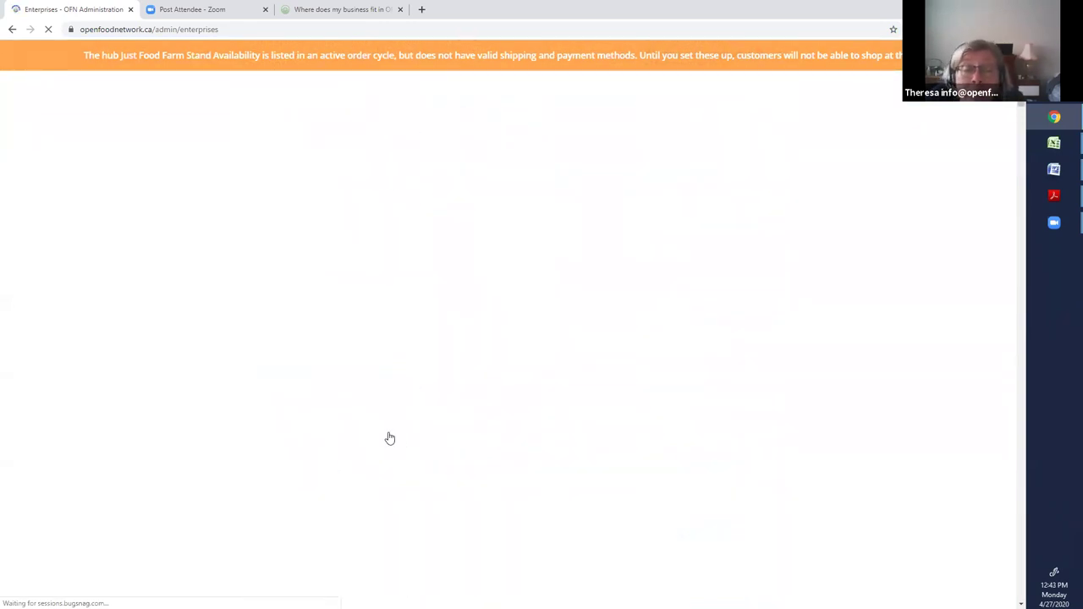